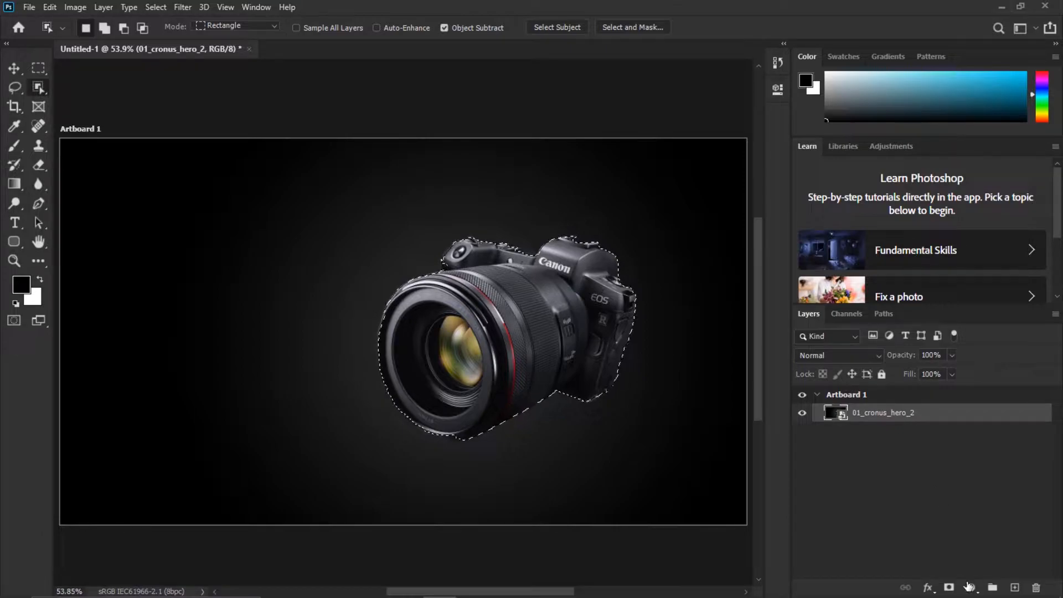
Try masking the camera layer with the active object selection, and undo the mask
click(948, 588)
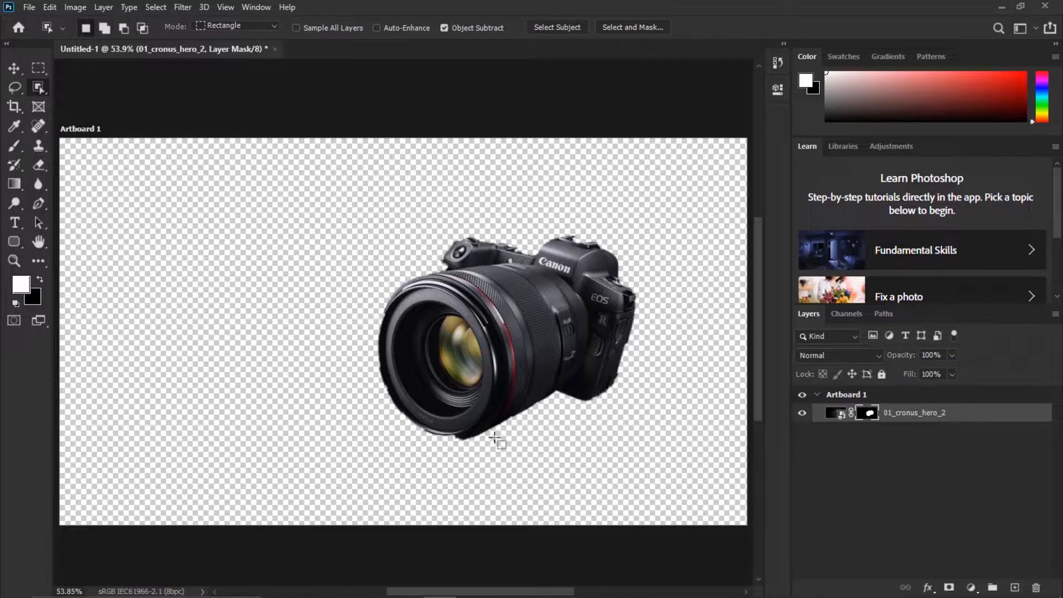
key(ctrl+z)
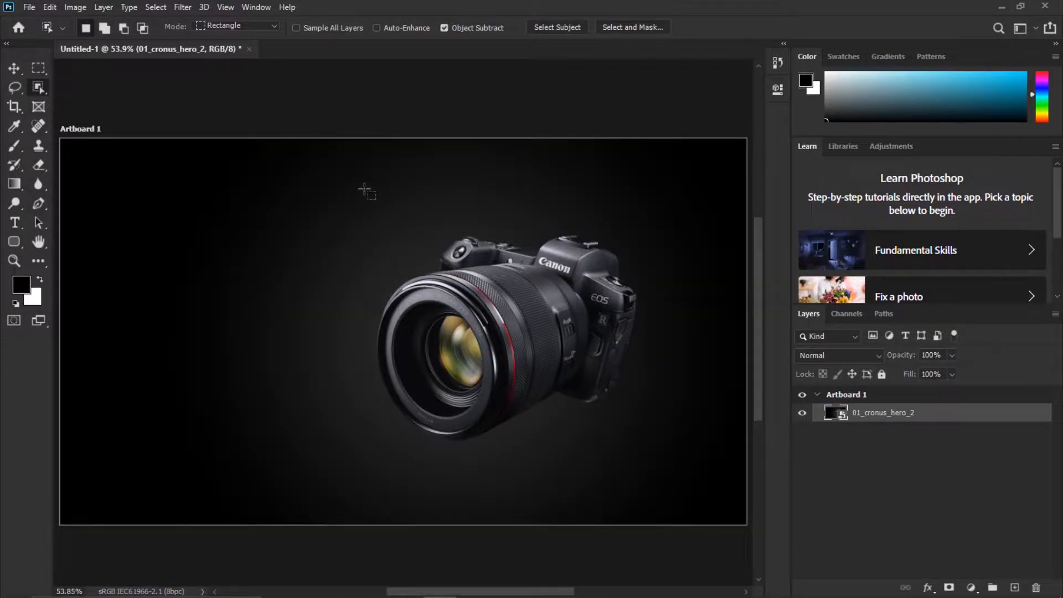
Try selecting the camera with the Quick Selection tool and masking the layer with that selection, and undo it
right_click(36, 90)
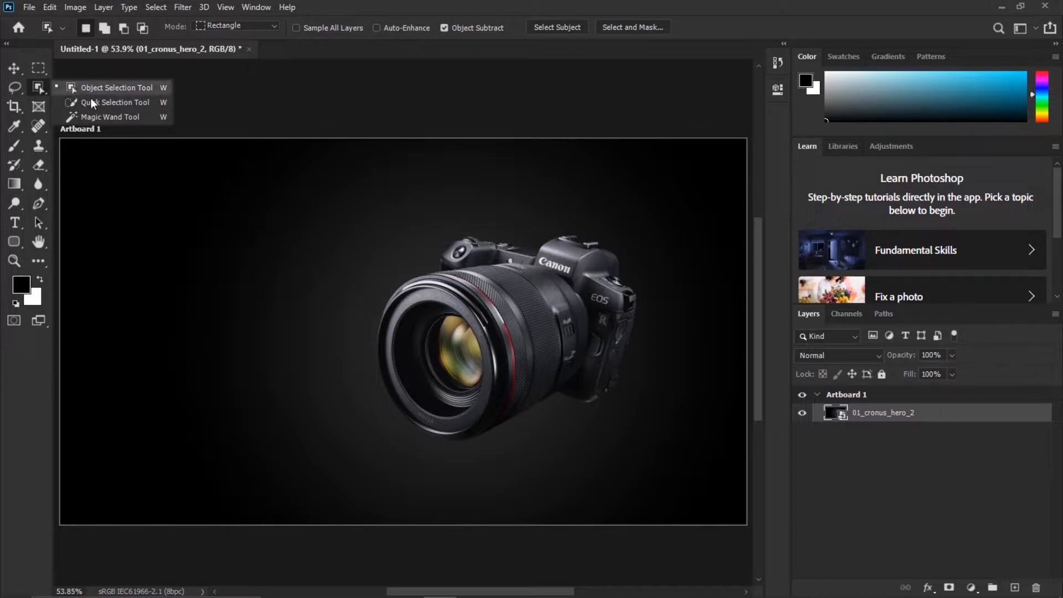
click(107, 106)
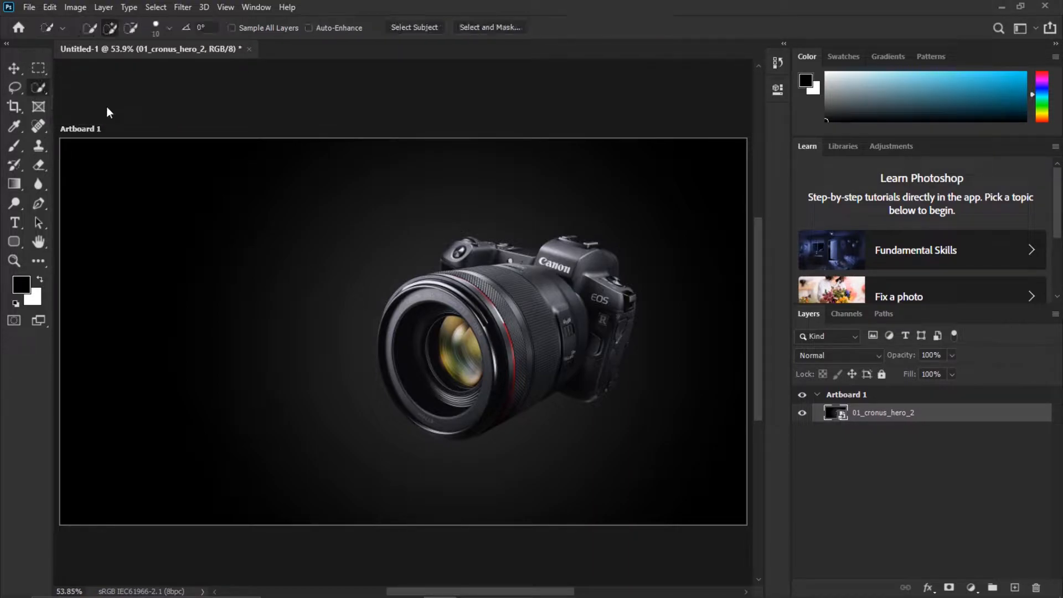
scroll(500, 277, up, 5)
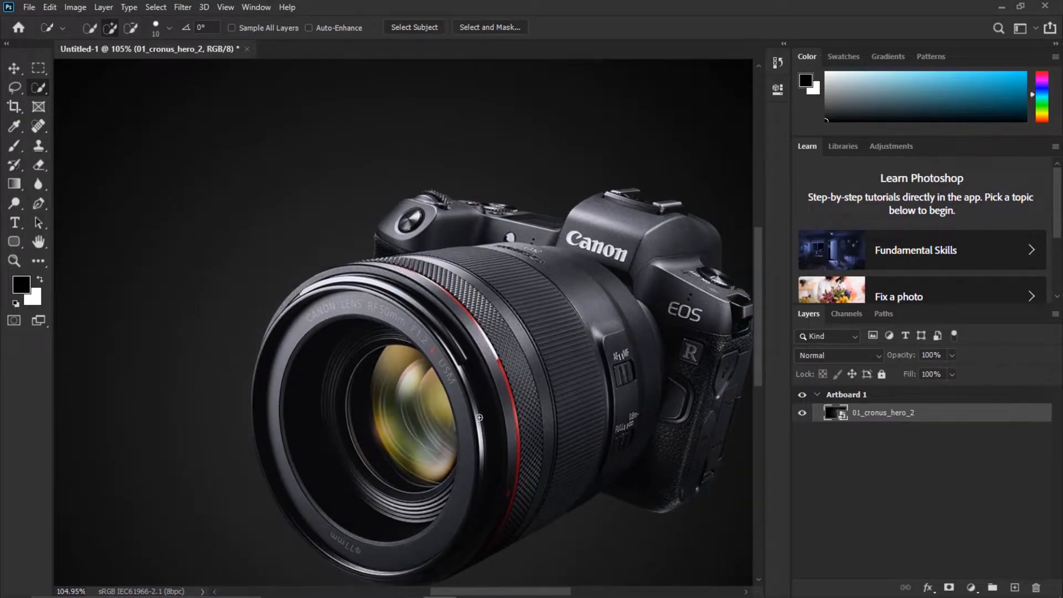
mouse_move(499, 542)
mouse_down()
mouse_move(555, 513)
mouse_move(515, 516)
mouse_move(574, 496)
mouse_move(543, 496)
mouse_move(618, 473)
mouse_move(607, 474)
mouse_move(673, 502)
mouse_move(698, 478)
mouse_move(721, 444)
mouse_move(733, 382)
mouse_move(702, 251)
mouse_move(551, 236)
mouse_move(448, 207)
mouse_move(335, 281)
mouse_move(263, 361)
mouse_move(268, 458)
mouse_move(295, 512)
mouse_move(337, 553)
mouse_move(421, 576)
mouse_up()
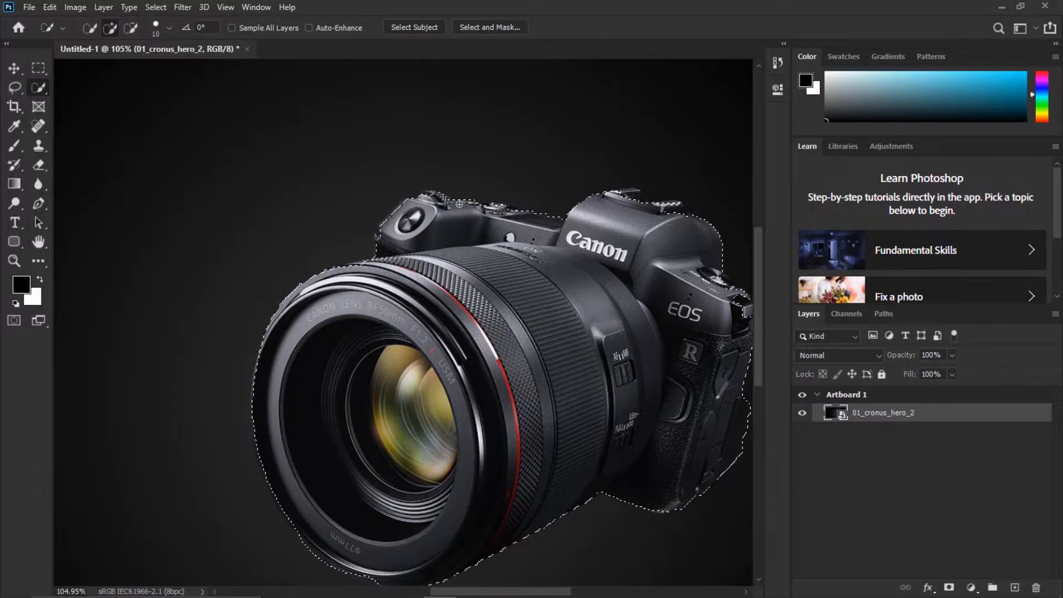
key(ctrl+0)
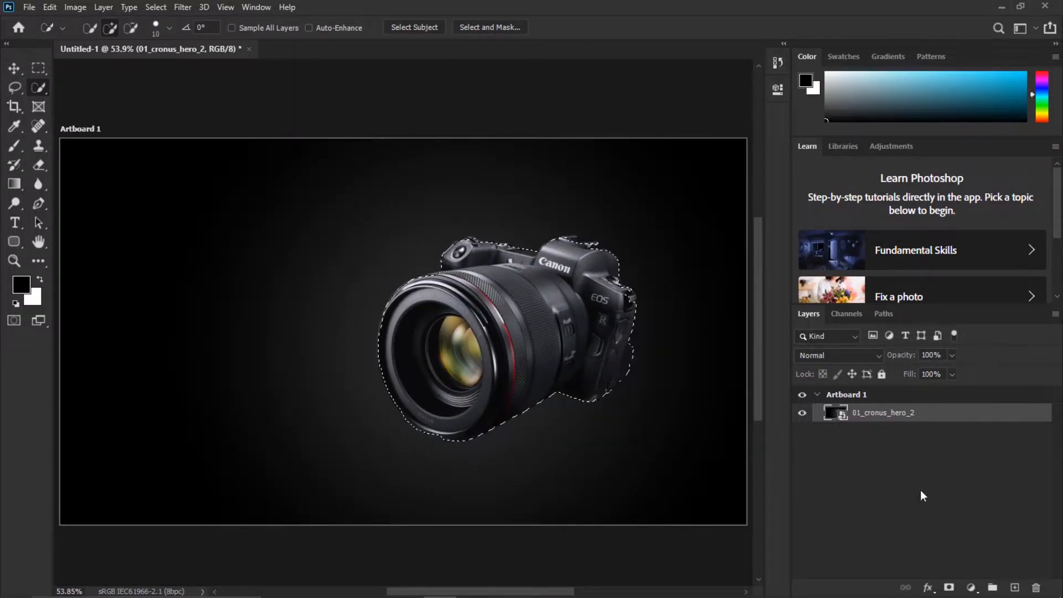
click(949, 588)
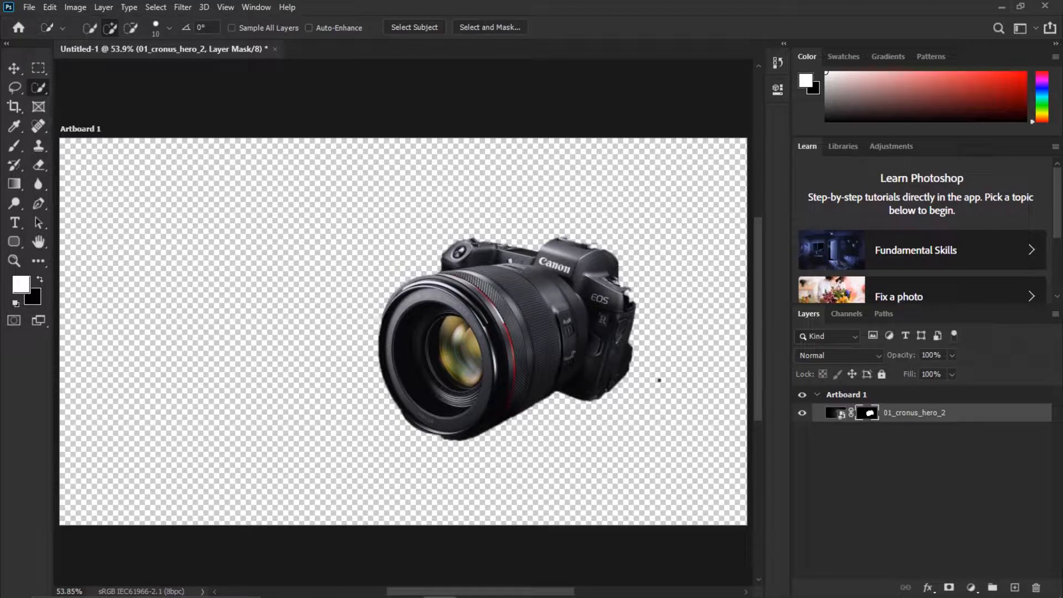
key(ctrl+z)
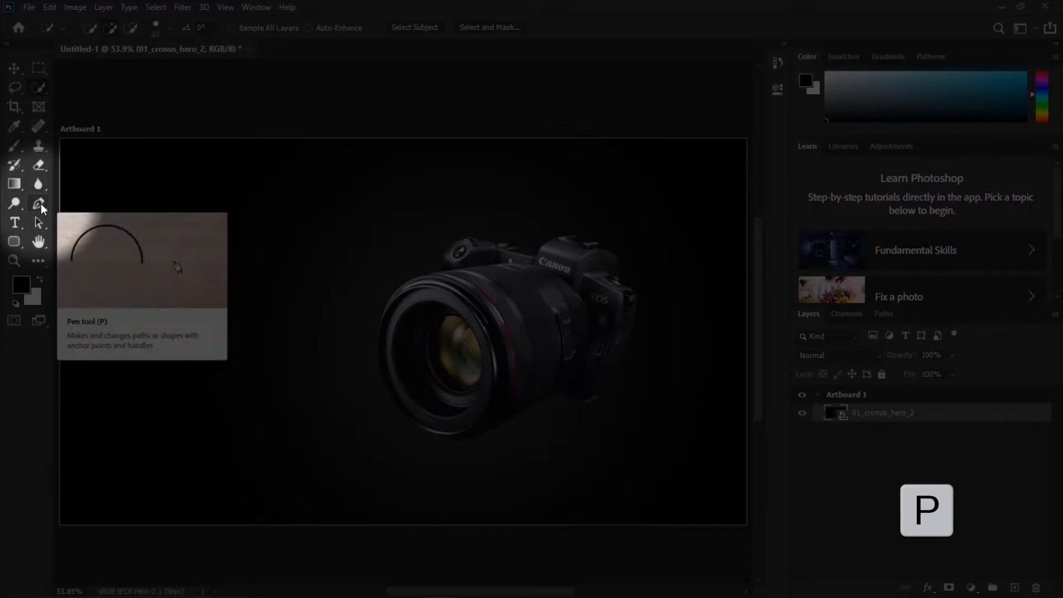
Start a Pen tool path at the bottom of the lens and trace the lens barrel's lower edge toward the camera body
key(p)
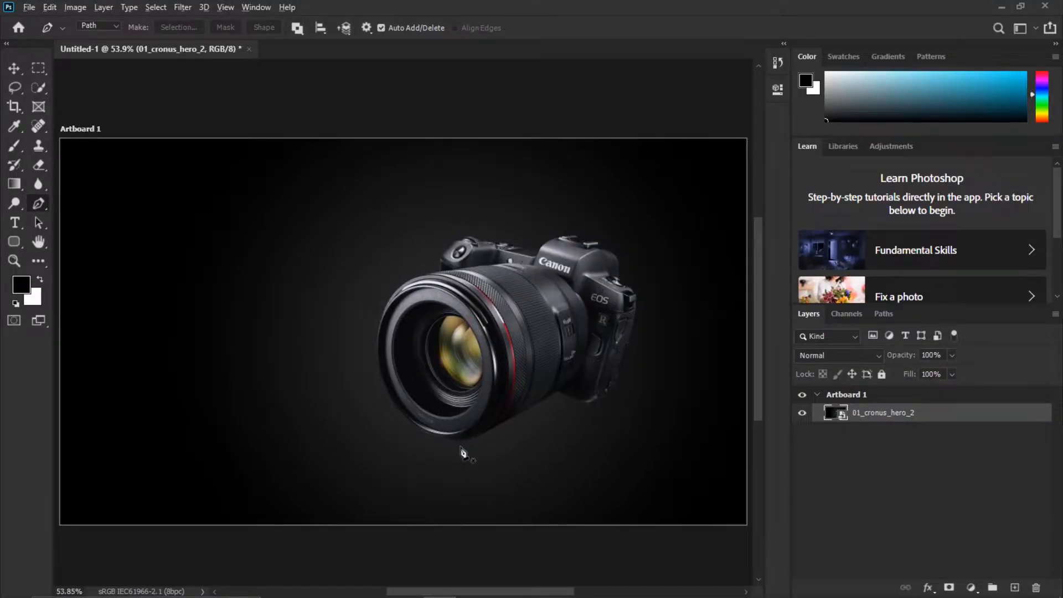
scroll(464, 453, up, 5)
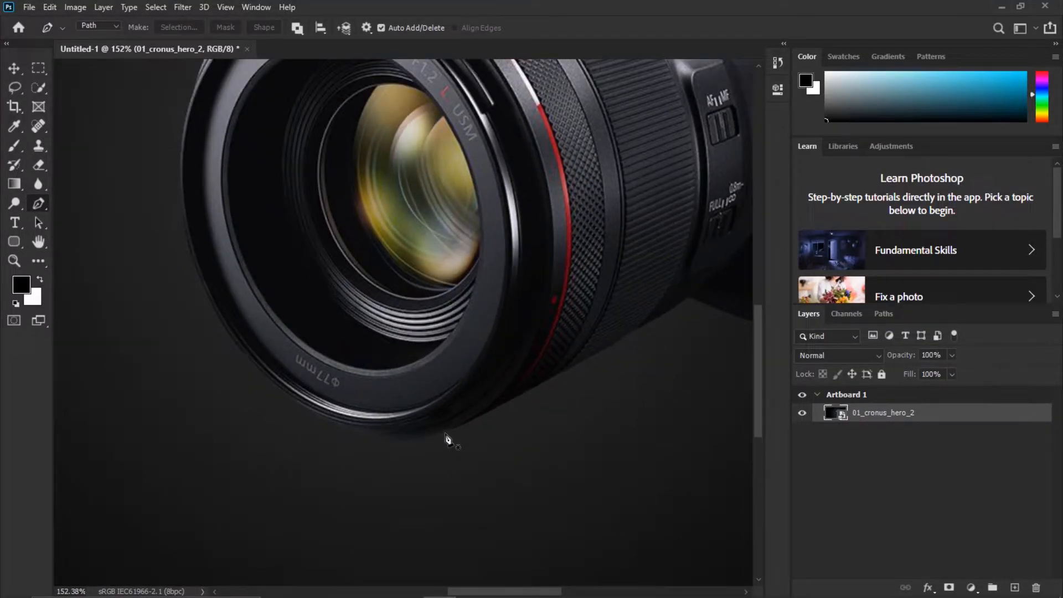
click(447, 432)
click(503, 404)
click(559, 375)
click(611, 346)
click(667, 314)
Continue the path along the bottom of the camera body and up the outer edge of its grip
drag(513, 591, 542, 591)
click(504, 297)
click(555, 318)
click(588, 327)
click(613, 322)
click(626, 314)
click(646, 302)
click(660, 289)
click(668, 285)
click(676, 272)
click(684, 249)
click(694, 210)
click(709, 158)
Continue the path around the upper corner of the grip and up to the side of the viewfinder hump
scroll(709, 158, up, 3)
click(723, 258)
click(728, 237)
click(728, 212)
click(706, 168)
click(699, 158)
click(688, 150)
click(680, 146)
click(681, 128)
click(677, 90)
scroll(677, 90, up, 3)
click(672, 237)
Trace the path over the viewfinder hump and top dials, down to where the body meets the lens
click(556, 178)
click(527, 178)
click(501, 187)
click(462, 209)
click(437, 221)
click(394, 211)
click(368, 202)
click(342, 198)
click(331, 200)
click(295, 195)
click(275, 186)
click(259, 180)
click(237, 189)
click(215, 195)
click(180, 230)
click(175, 271)
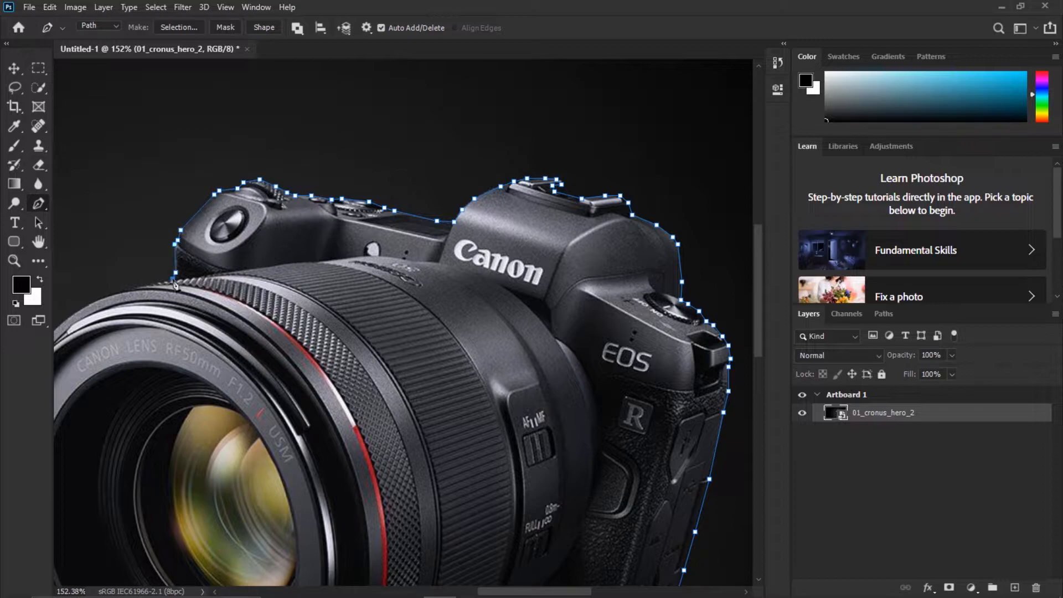
Trace the curved outer rim of the lens front and close the path at its starting anchor point
drag(117, 296, 411, 117)
click(411, 112)
click(371, 133)
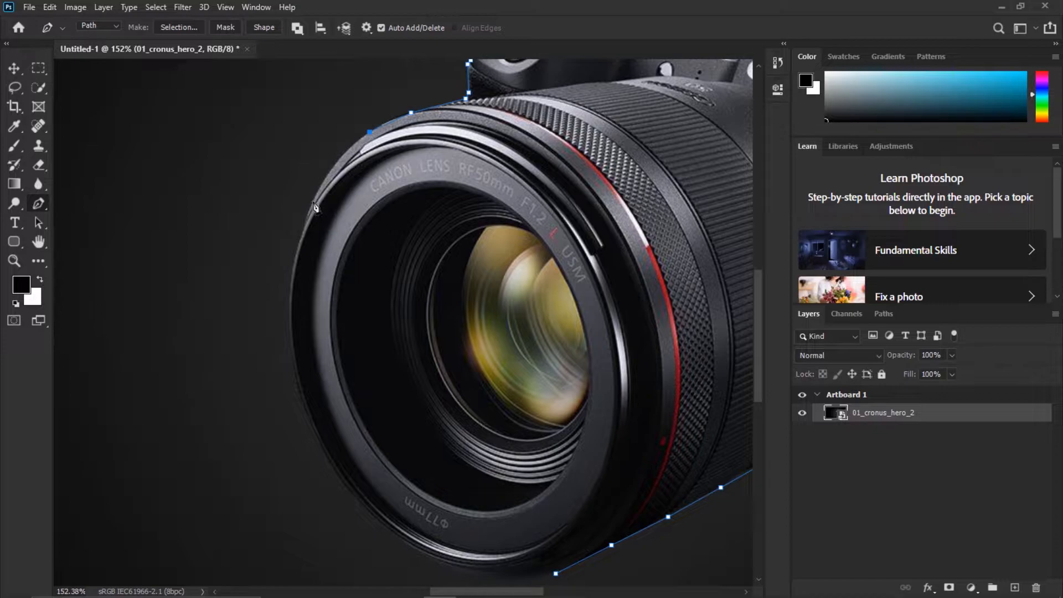
drag(312, 206, 296, 242)
click(306, 221)
drag(290, 289, 298, 386)
drag(320, 444, 331, 462)
drag(358, 499, 424, 557)
drag(450, 568, 537, 579)
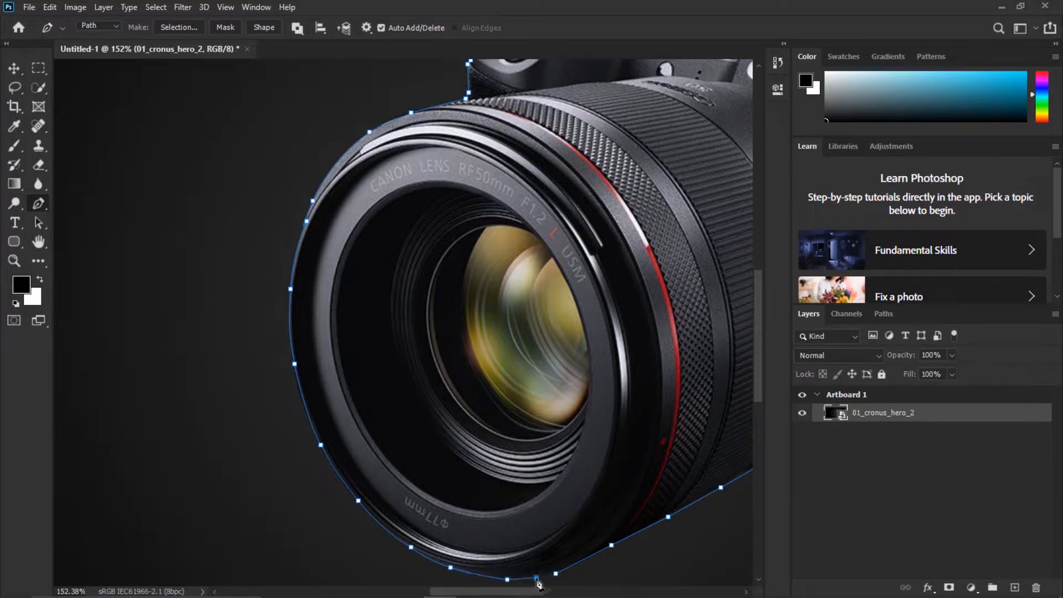
click(556, 574)
key(ctrl+0)
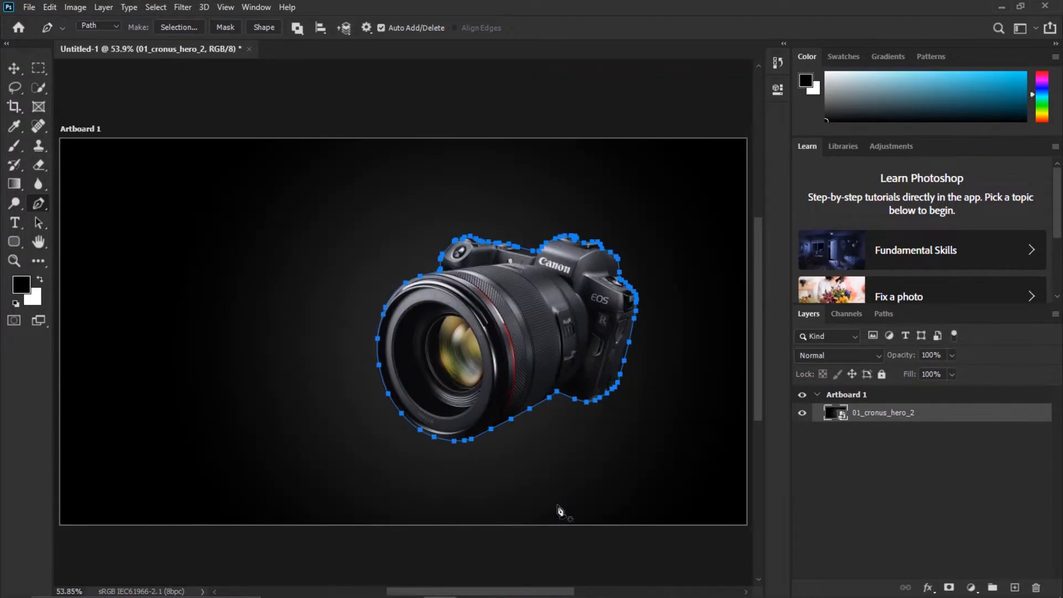
Save the camera's work path under the name "object"
click(884, 314)
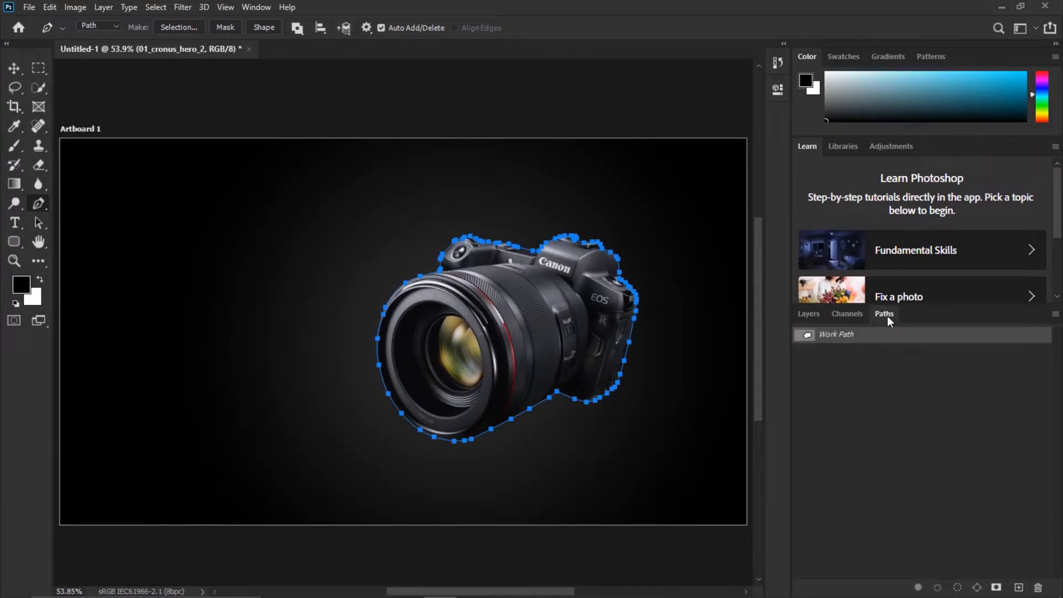
double_click(849, 338)
text(object)
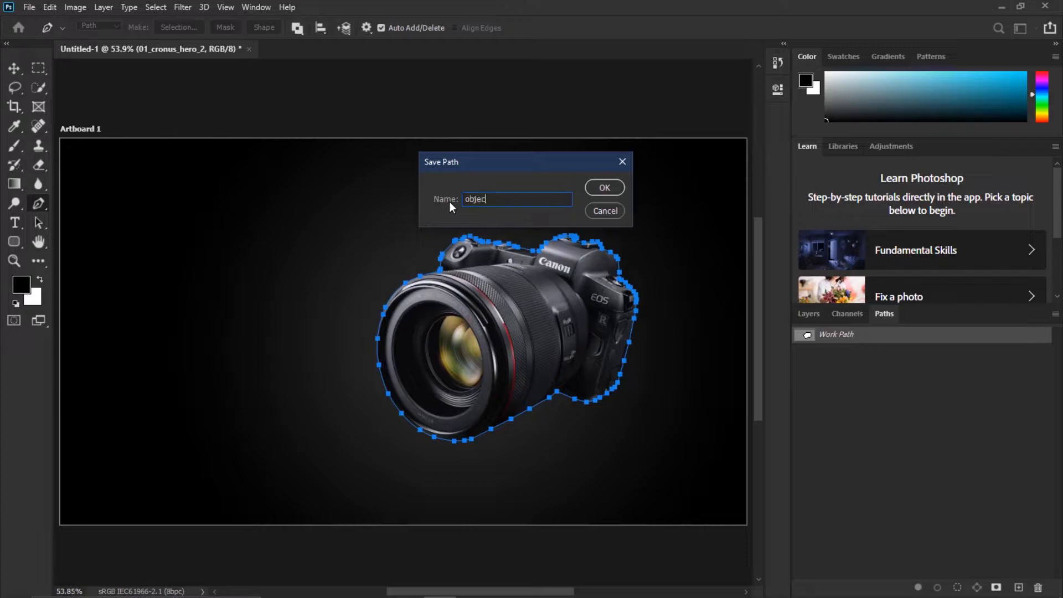
click(605, 188)
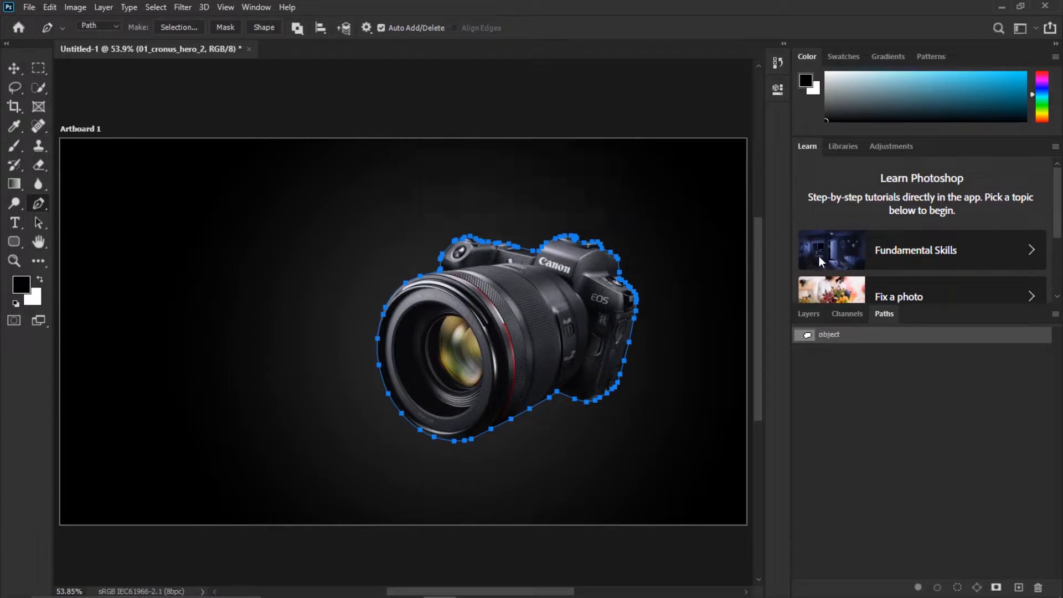
Add a layer mask to 01_cronus_hero_2, plus a vector mask from the camera path to hide the background
click(813, 314)
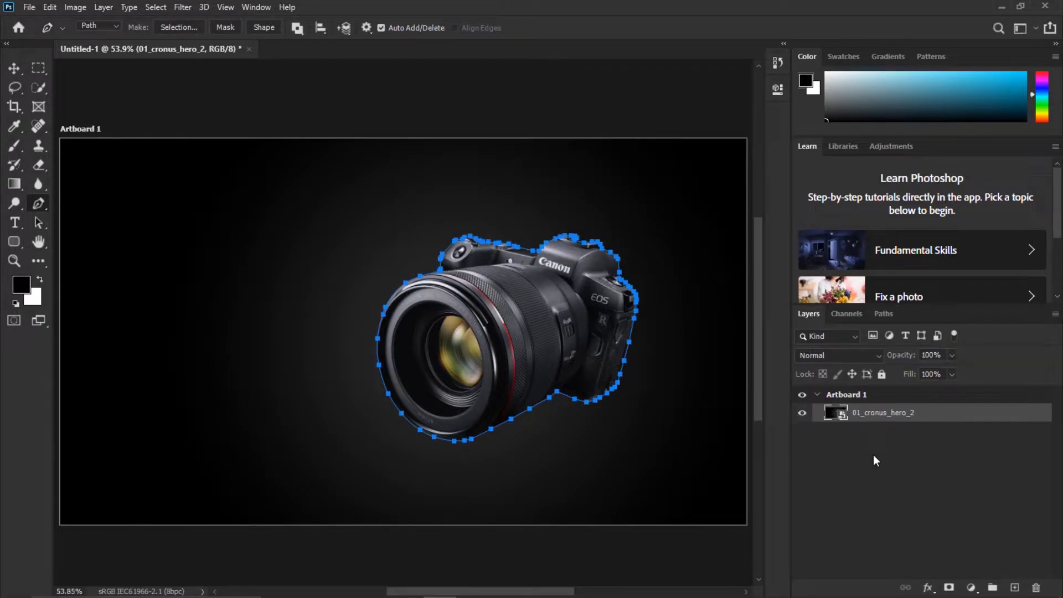
click(949, 587)
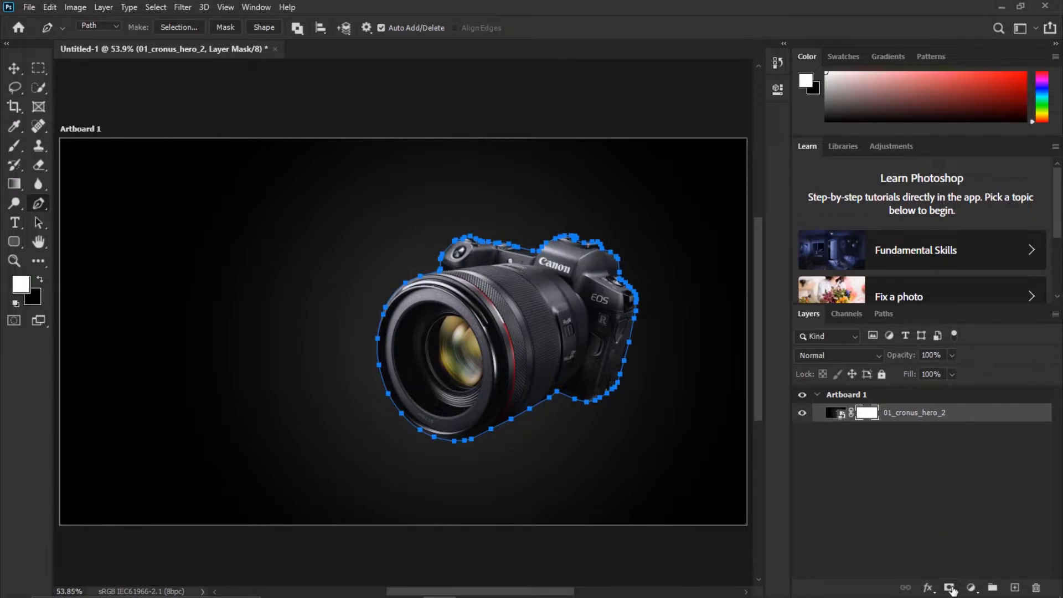
click(950, 588)
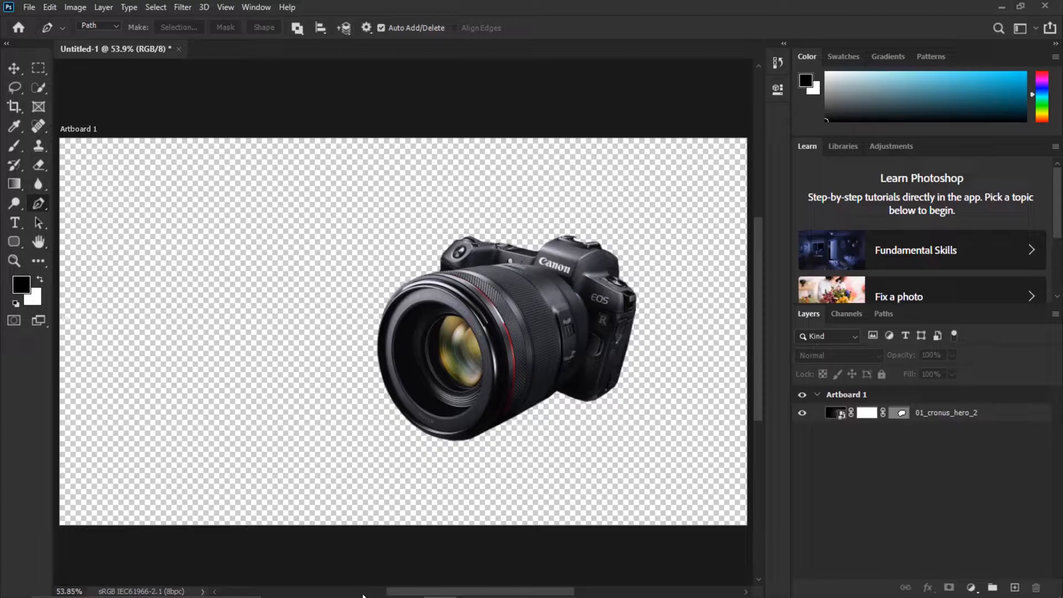
Place the empty-wooden-table-blurred-background image on the artboard and move the 01_cronus_hero_2 layer above it
click(342, 586)
drag(150, 105, 433, 367)
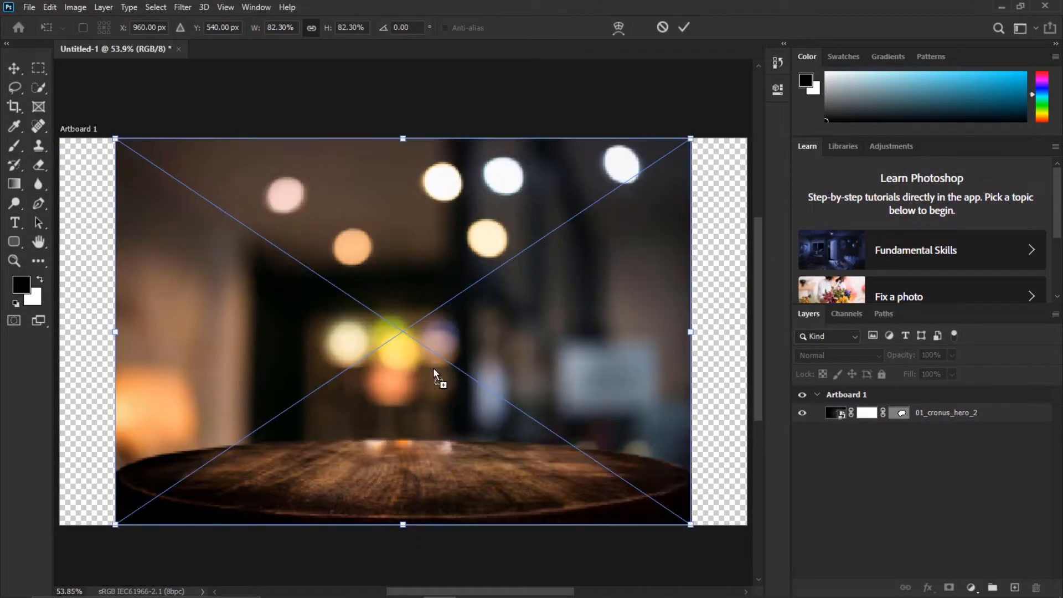
click(683, 25)
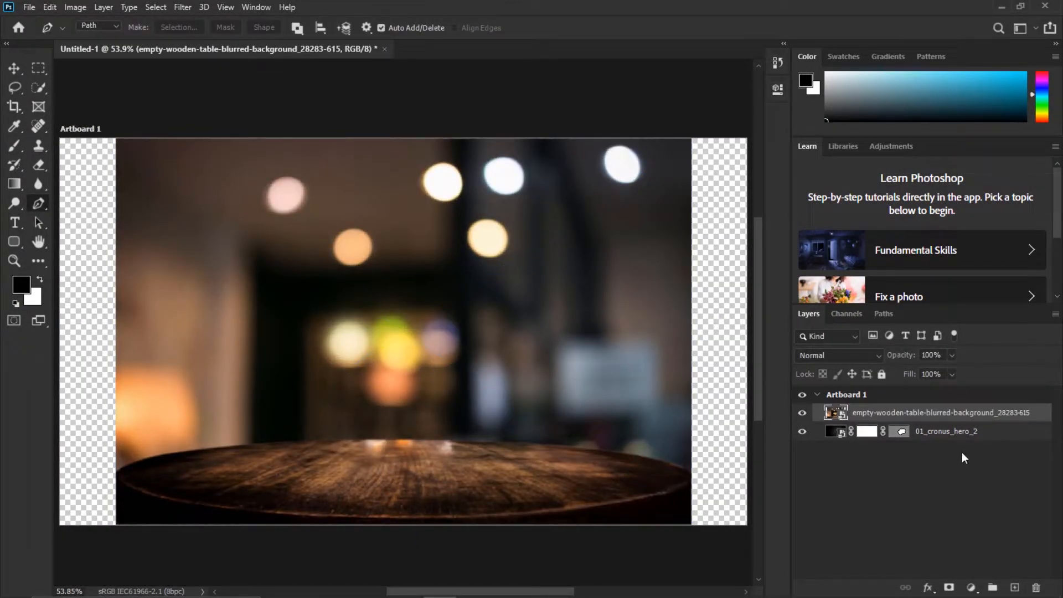
drag(952, 431, 952, 410)
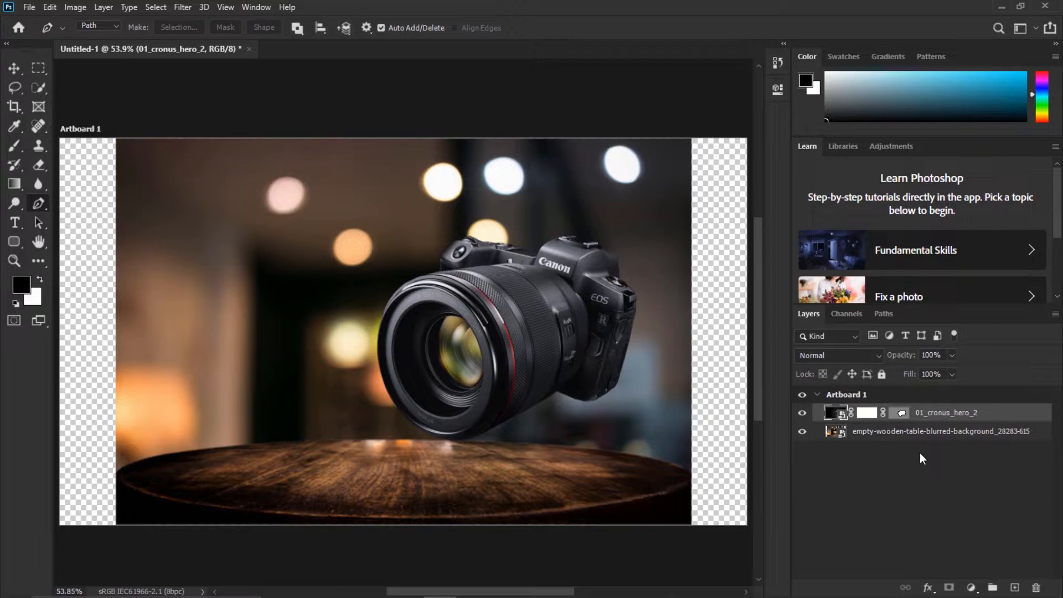
Free-transform the camera layer to 76% scale, positioned at X 986 px and Y 792 px over the table
click(53, 4)
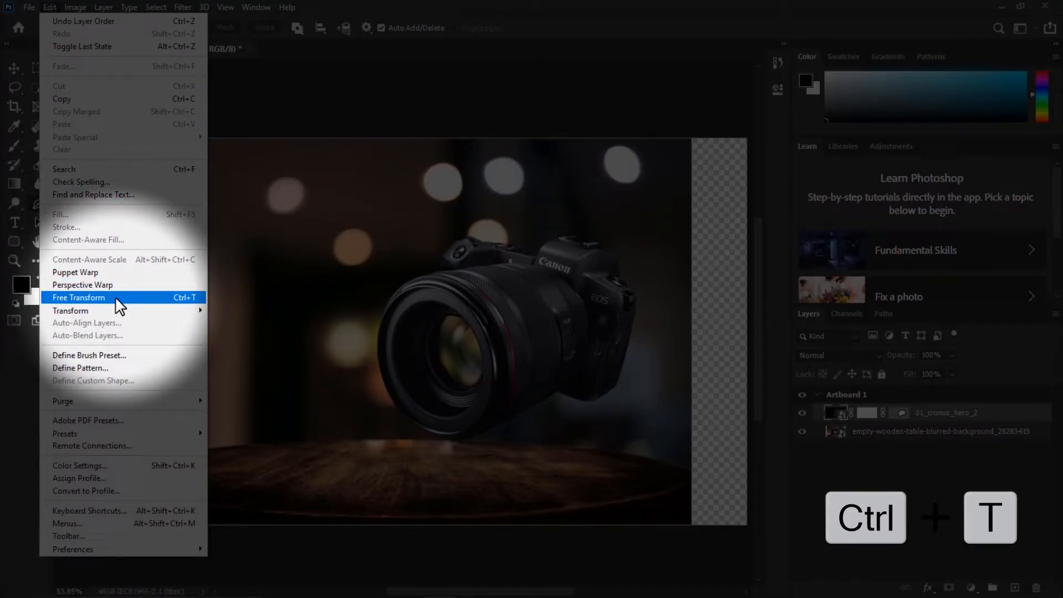
click(117, 299)
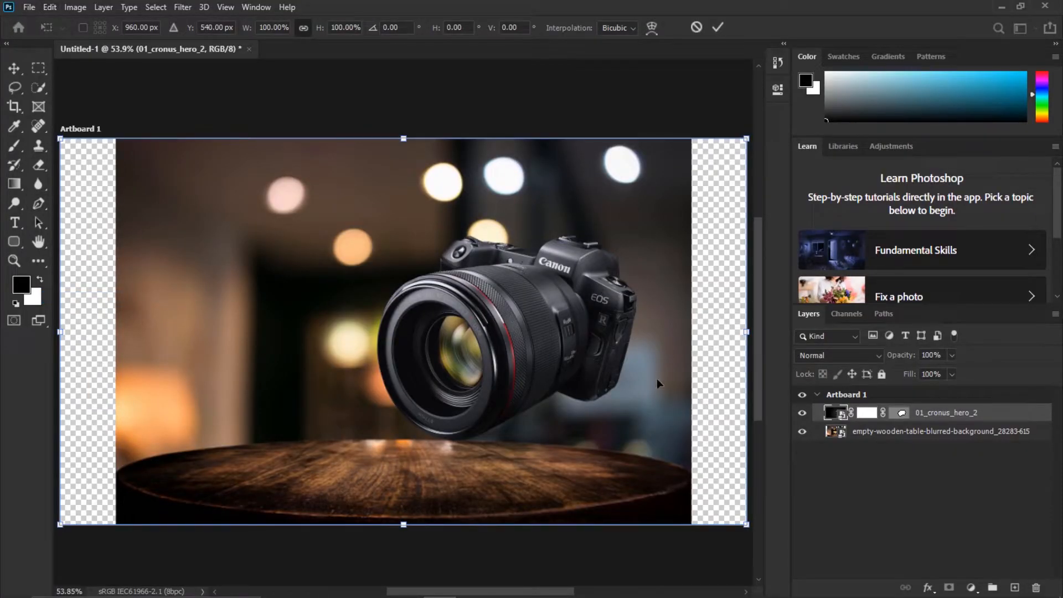
drag(115, 27, 176, 41)
drag(247, 33, 229, 33)
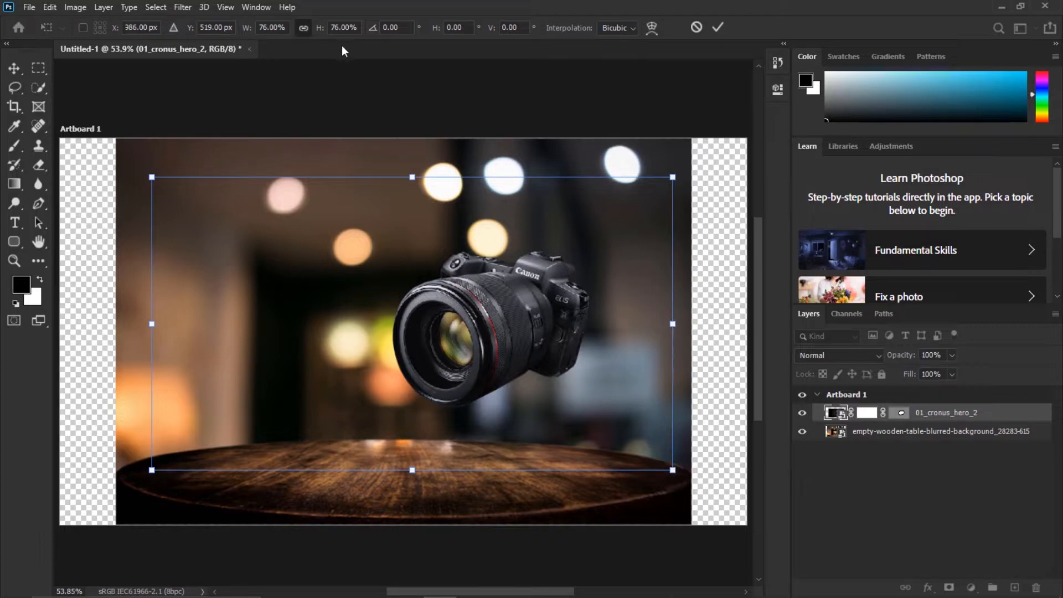
drag(189, 33, 370, 84)
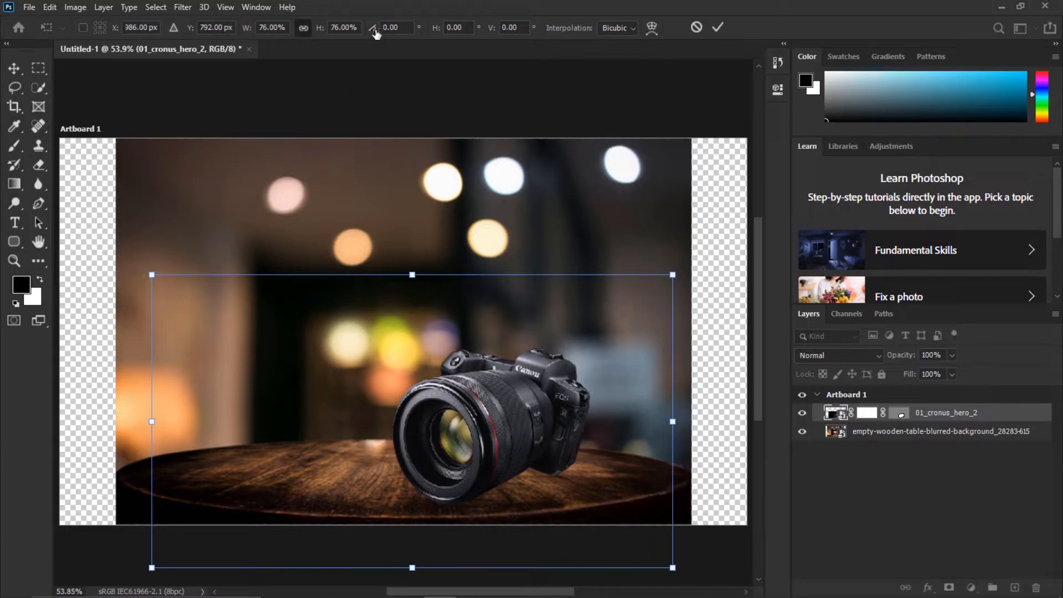
Rotate the camera to -9.49°, lower it to Y 857 px, scale it to 66%, and apply the transform
drag(376, 33, 280, 85)
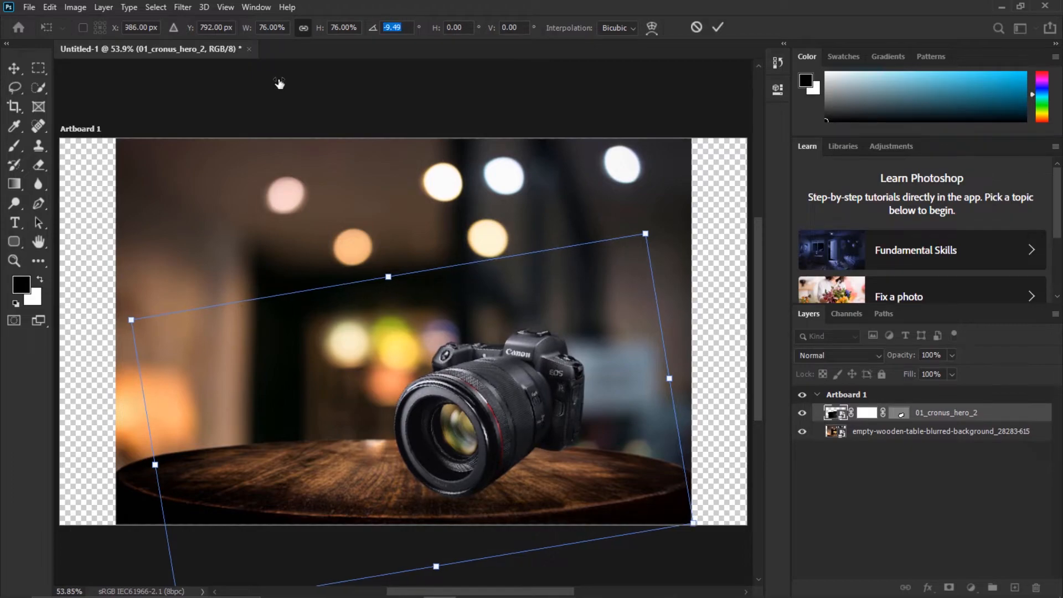
mouse_move(246, 33)
mouse_down()
mouse_move(202, 34)
mouse_move(233, 46)
mouse_up()
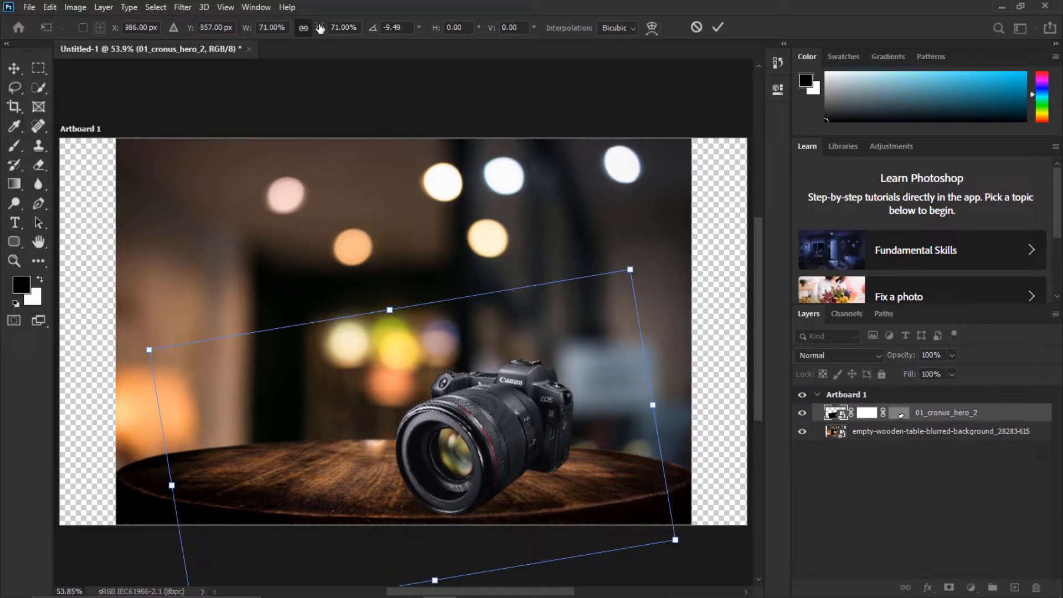
drag(245, 30, 241, 32)
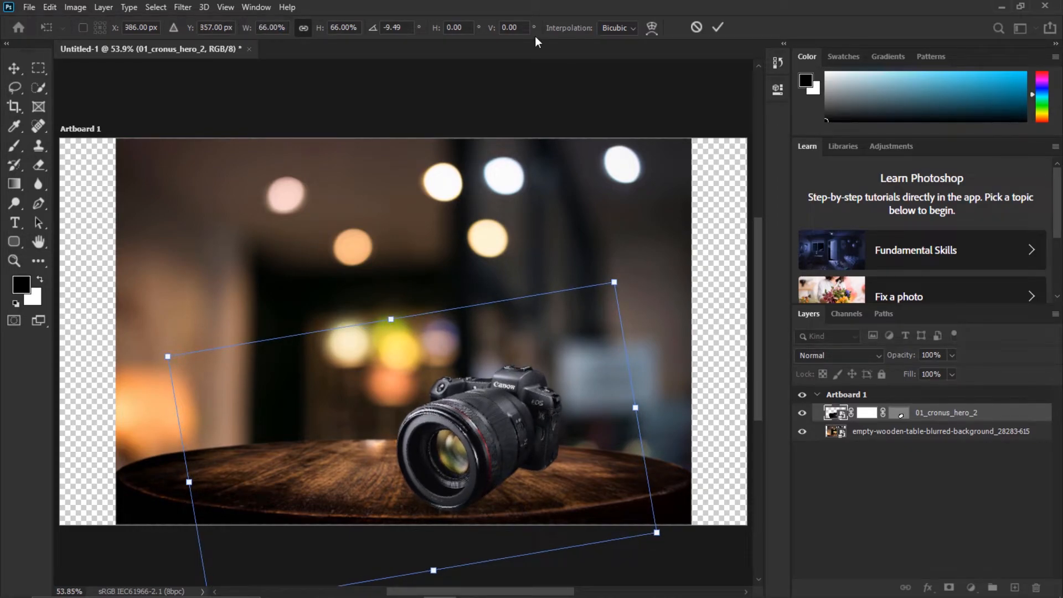
click(717, 28)
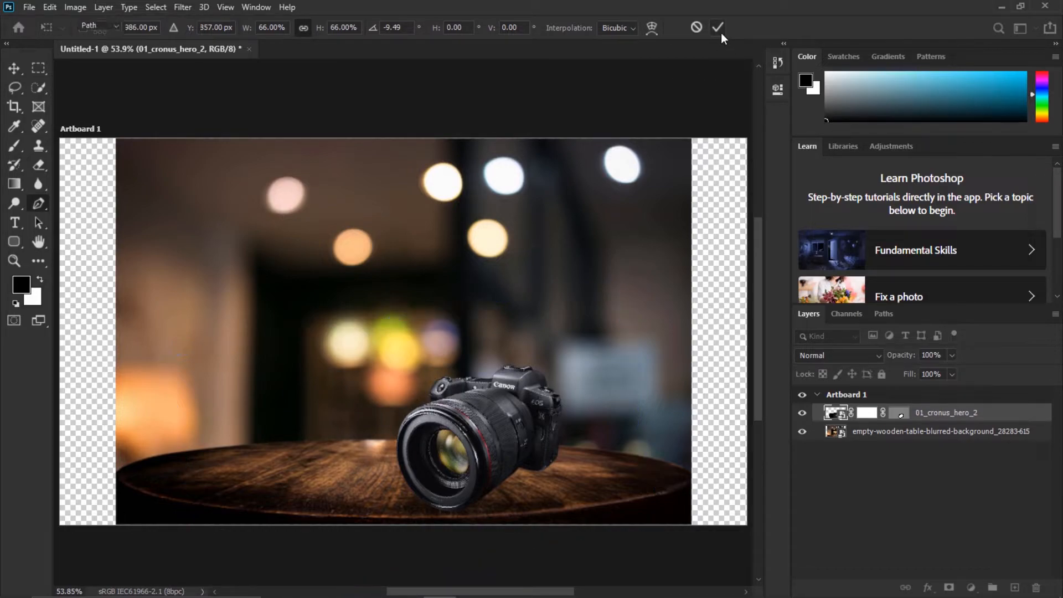
key(p)
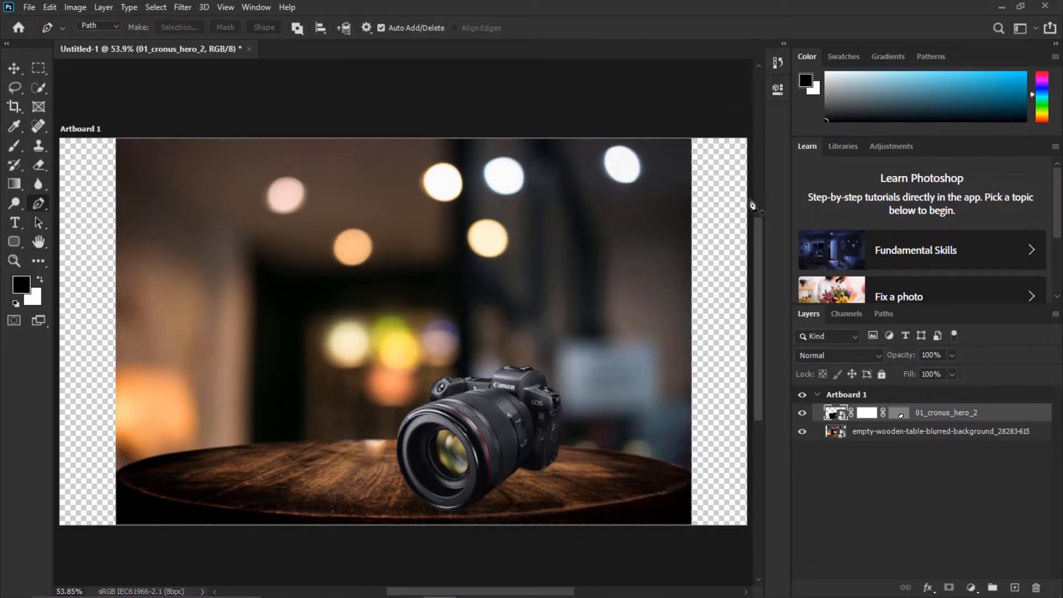
Crop the artboard's upper-left corner inward to the table image's left edge, trimming the upper part of the scene
click(15, 111)
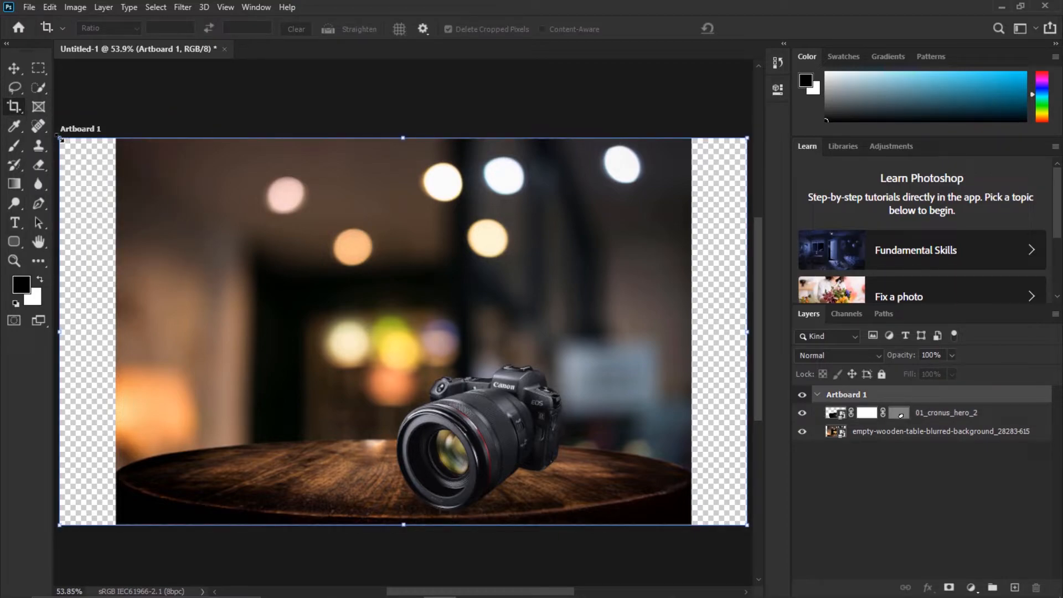
drag(61, 140, 115, 241)
key(Return)
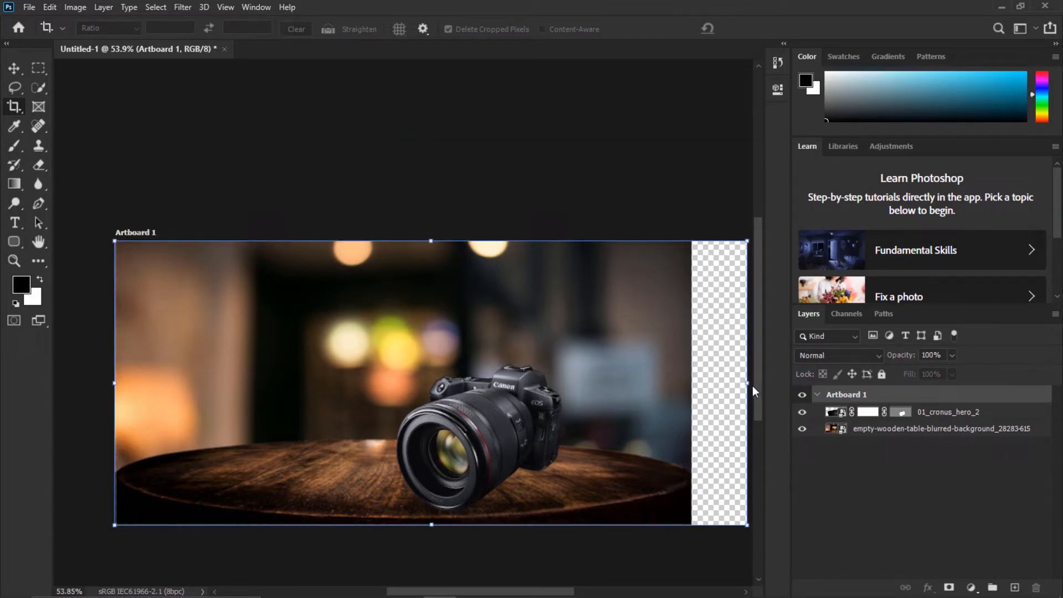
Crop the artboard's right edge inward past the transparent strip and trim its left edge to tighten the scene around the table
drag(747, 381, 692, 382)
key(Return)
drag(115, 383, 140, 383)
drag(692, 382, 680, 383)
key(Return)
drag(140, 383, 153, 383)
key(Return)
scroll(479, 287, up, 2)
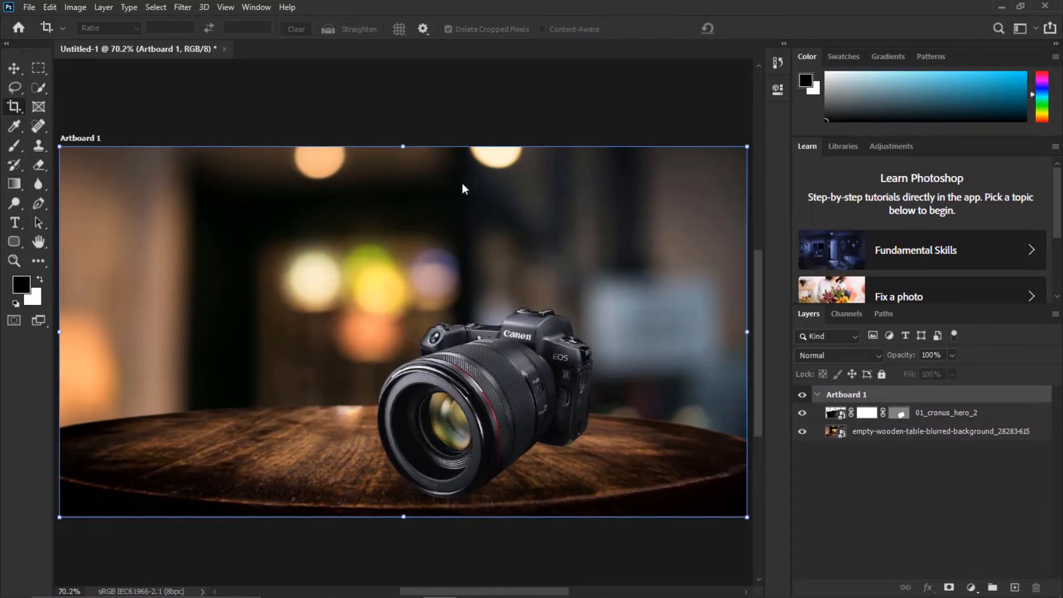
Free-transform the 01_cronus_hero_2 camera layer to 97% scale and apply the transform
click(953, 421)
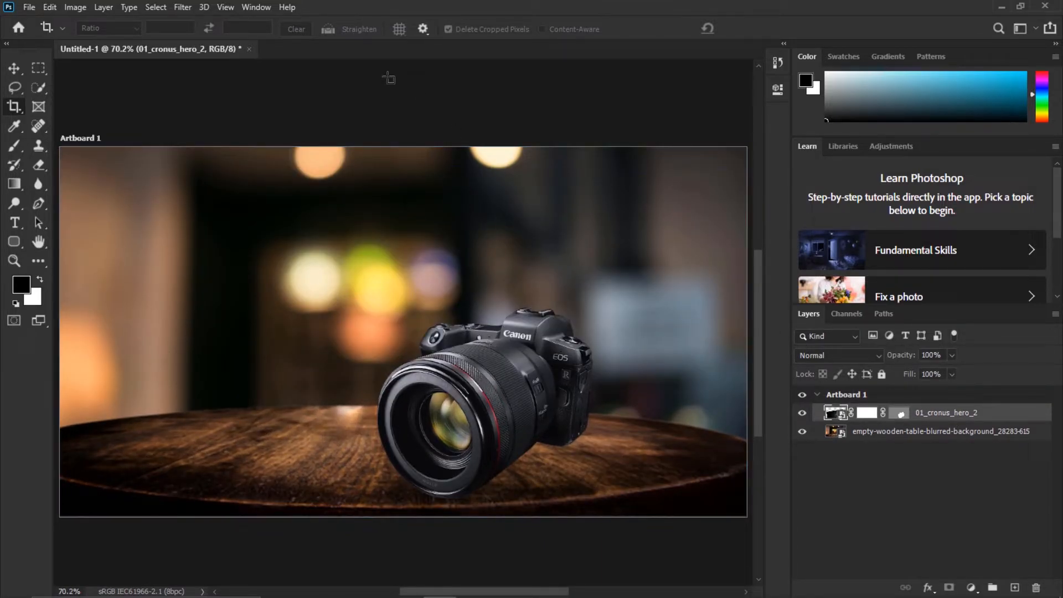
key(ctrl+t)
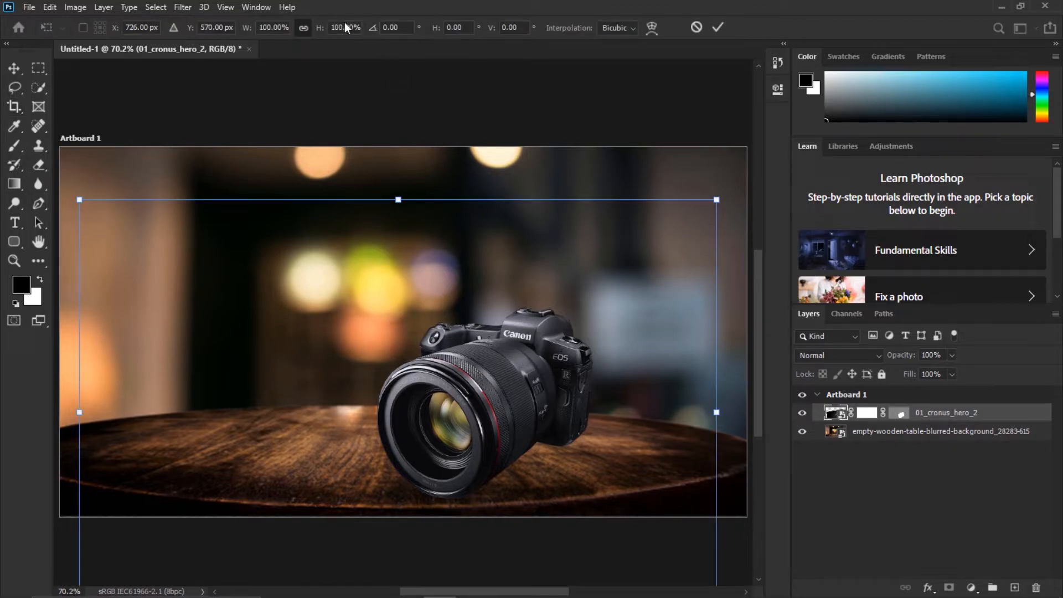
drag(247, 32, 246, 33)
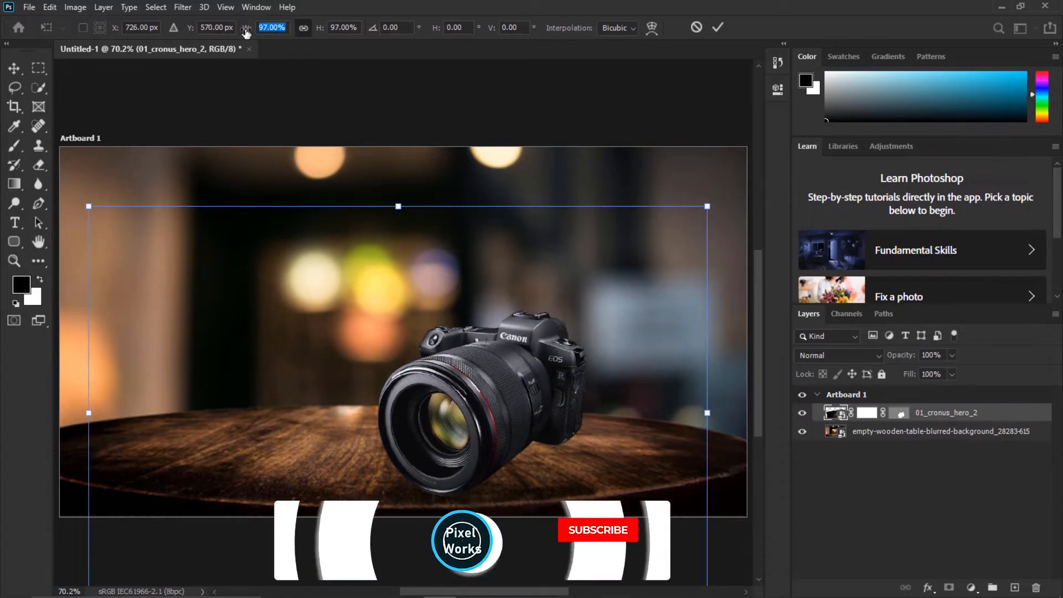
drag(371, 29, 353, 34)
key(c)
click(716, 26)
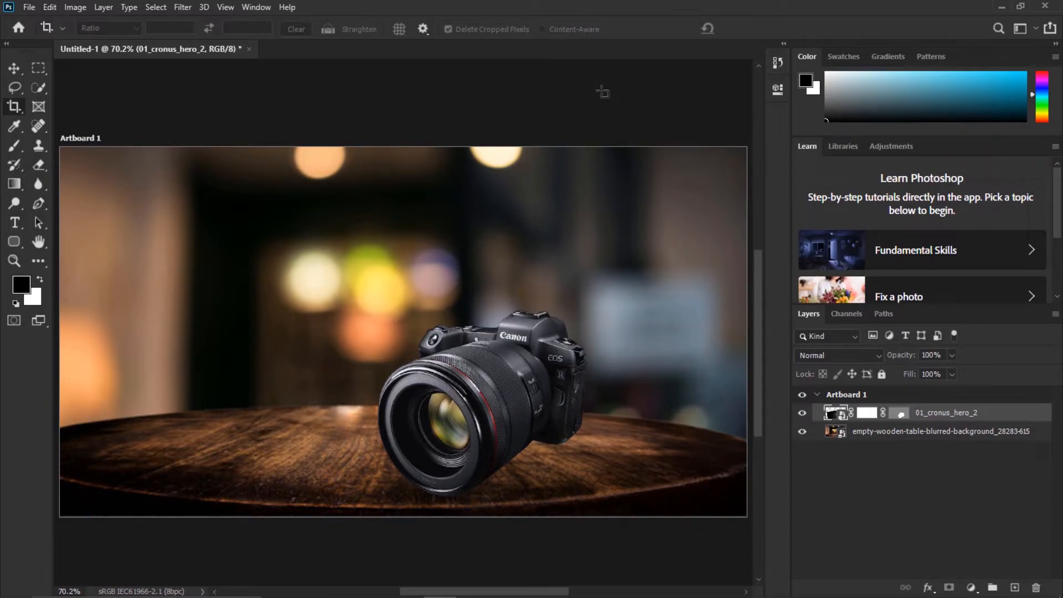
Crop the artboard's left edge slightly further inward
click(602, 92)
click(16, 123)
click(11, 106)
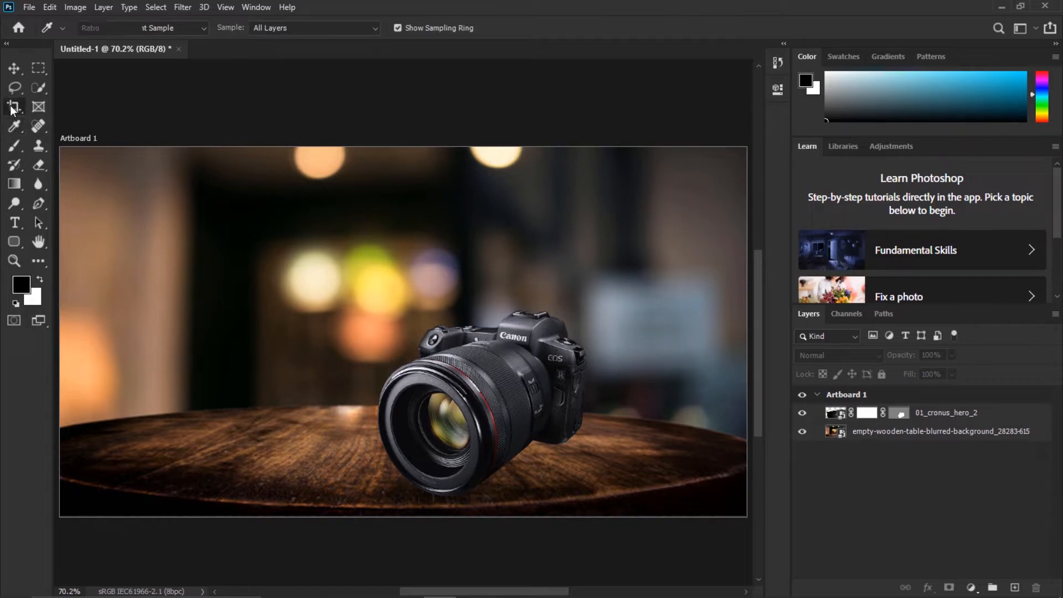
drag(59, 332, 81, 331)
key(Return)
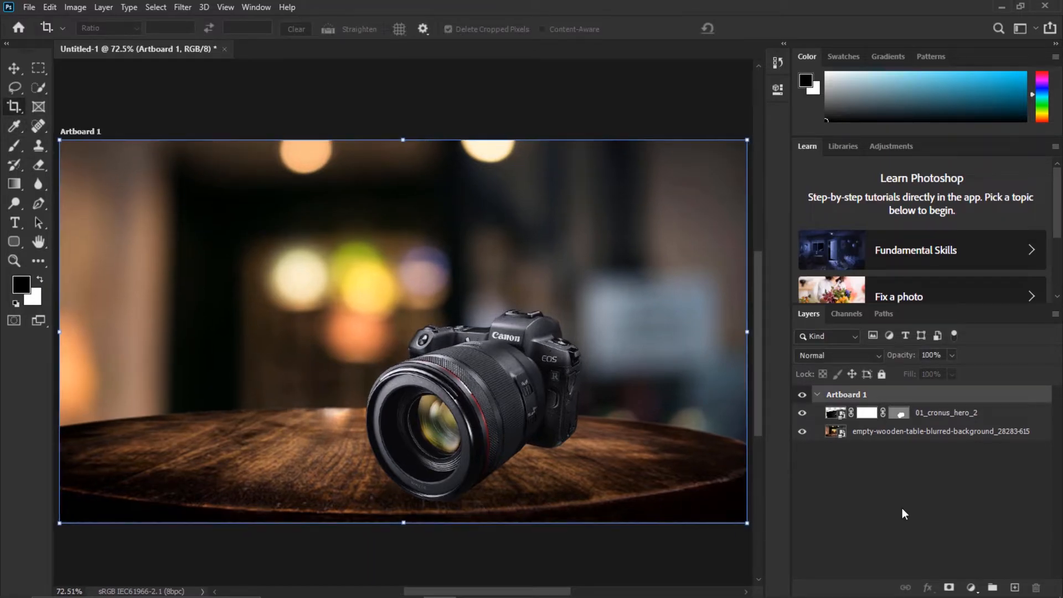
Apply a Gaussian Blur with a radius of 0.3 pixels to the 01_cronus_hero_2 layer
click(902, 507)
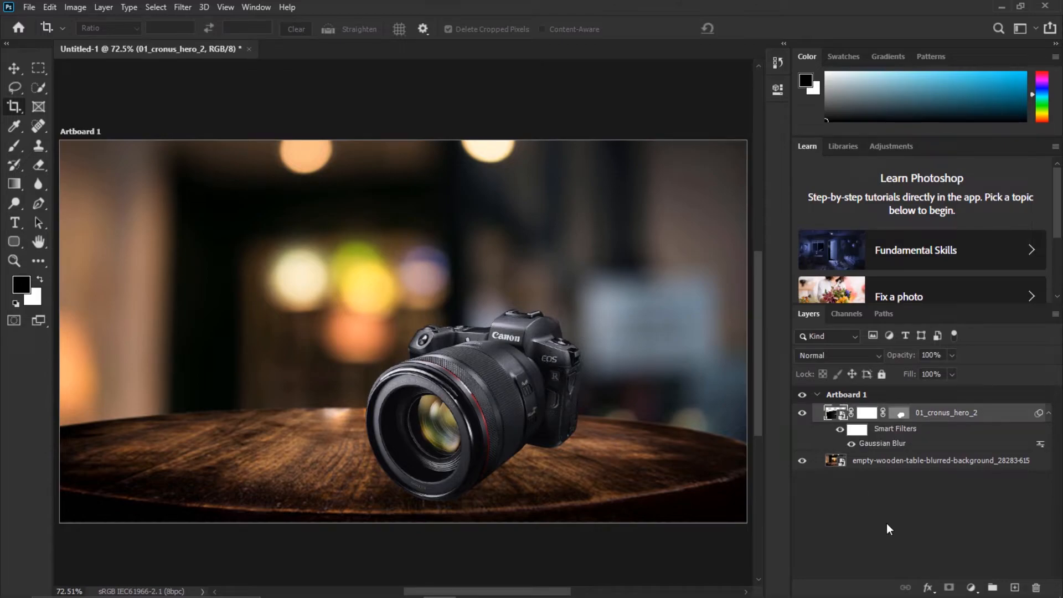
click(889, 513)
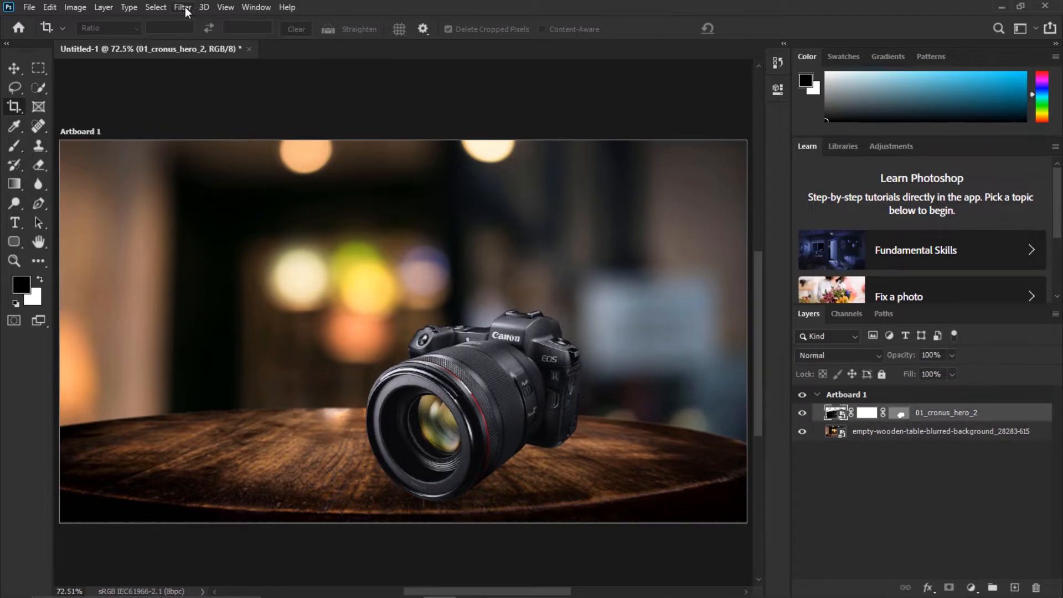
click(184, 6)
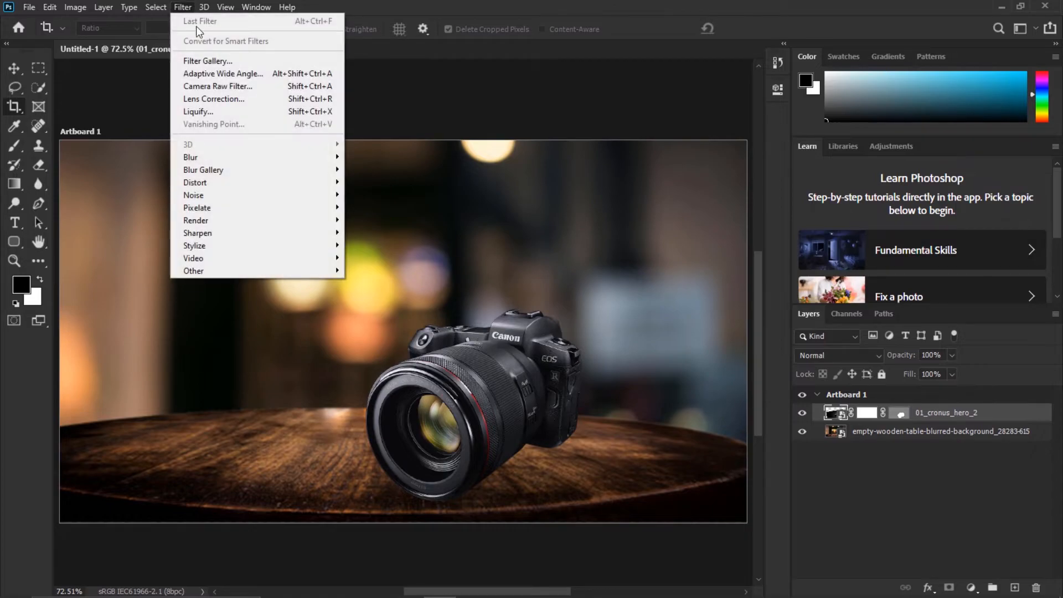
mouse_move(233, 157)
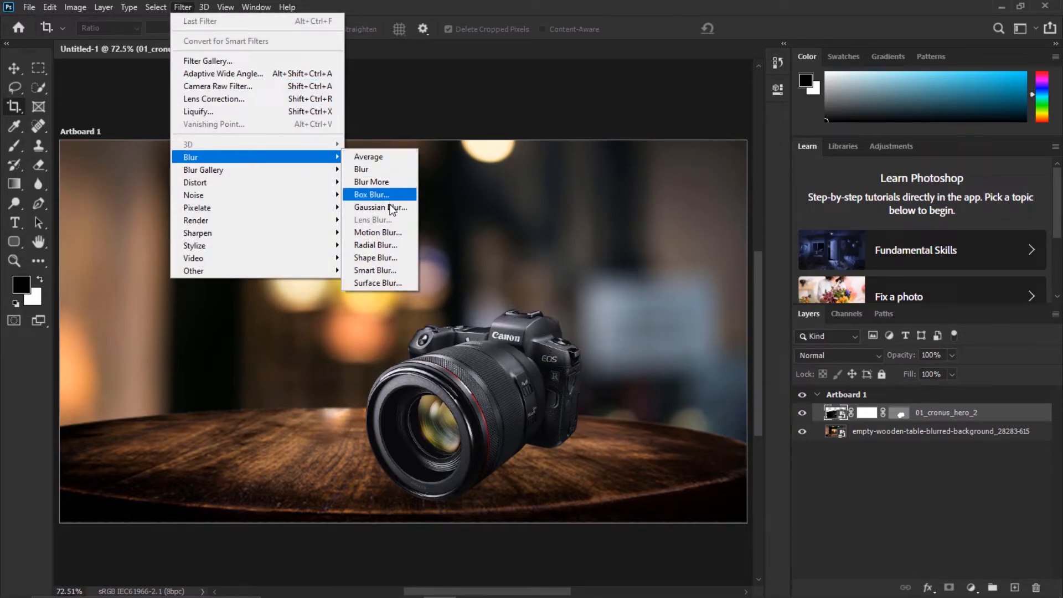
click(385, 211)
text(0.3)
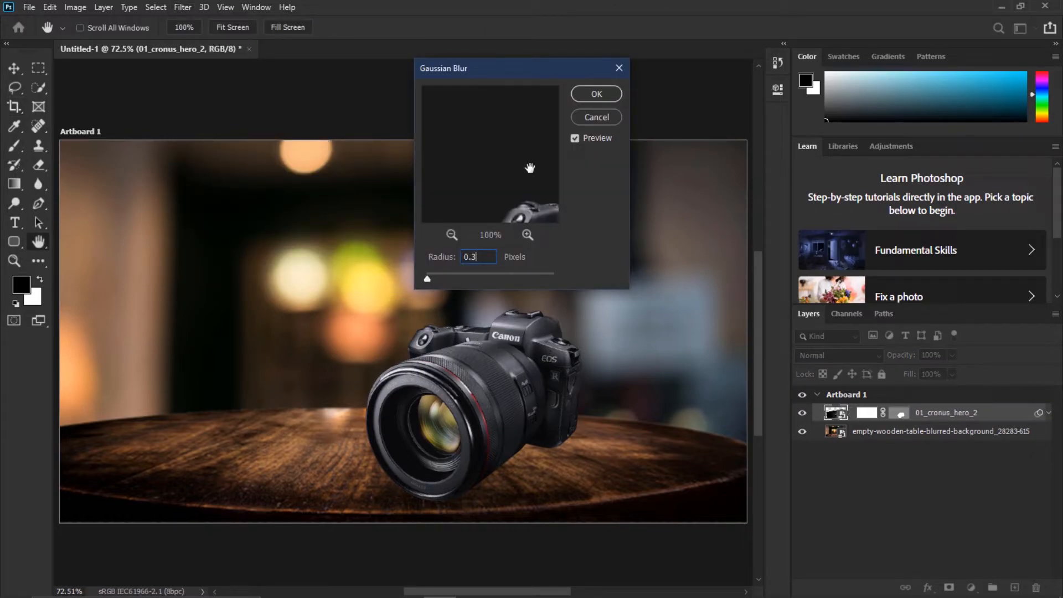
click(606, 96)
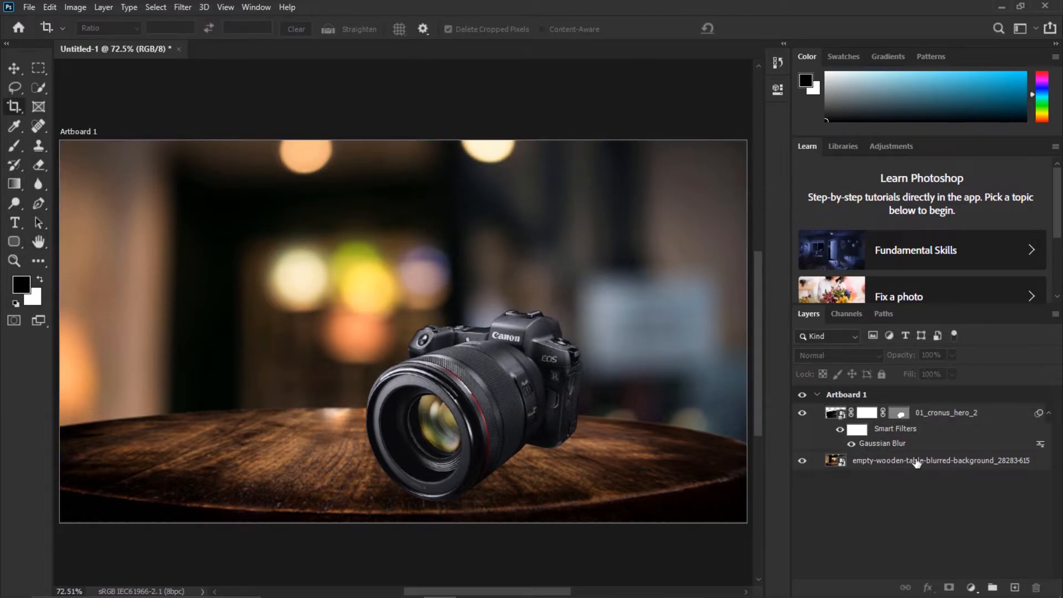
Apply a 105mm Prime Lens Flare at 116% brightness to the wooden table background layer, centred near the image's left edge
click(917, 462)
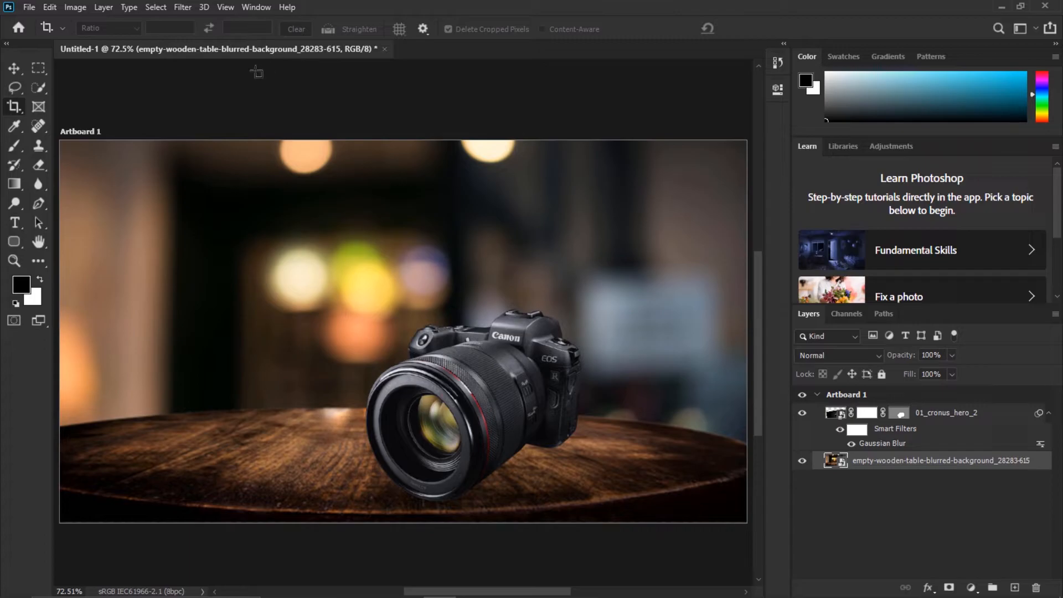
click(183, 6)
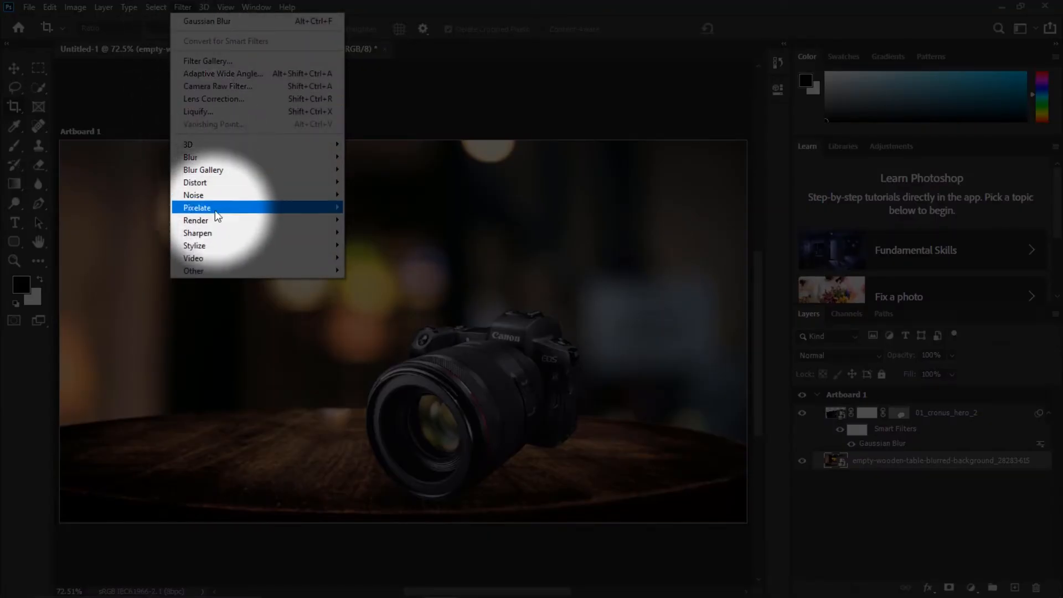
mouse_move(334, 224)
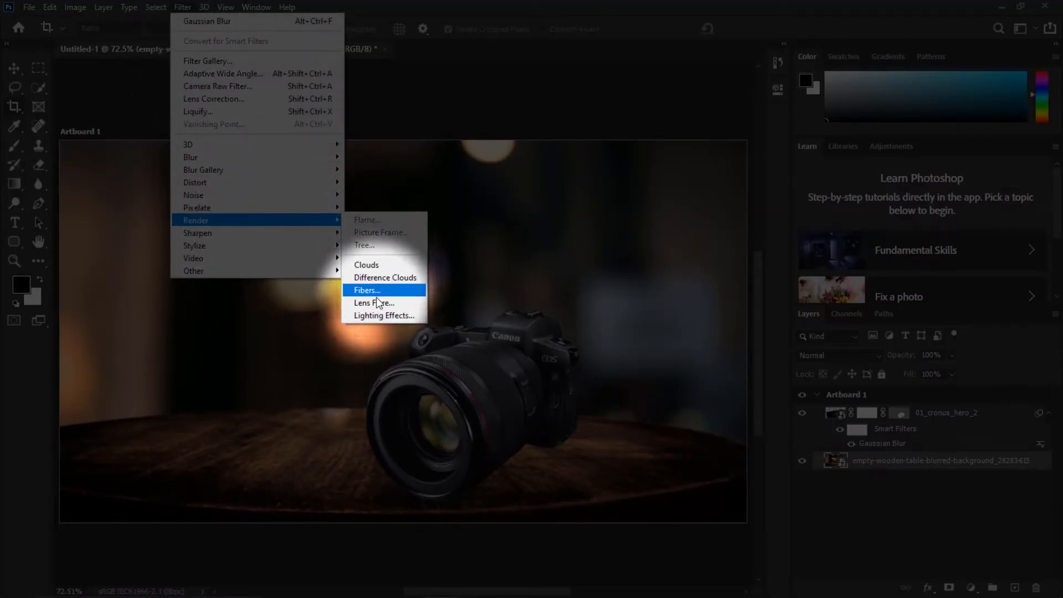
click(377, 304)
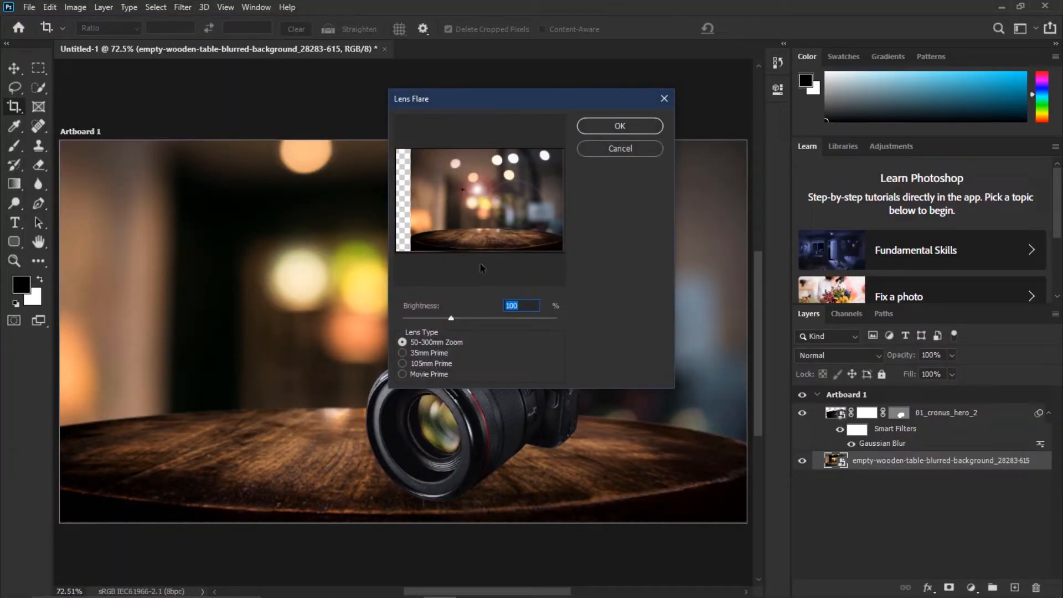
drag(473, 189, 439, 184)
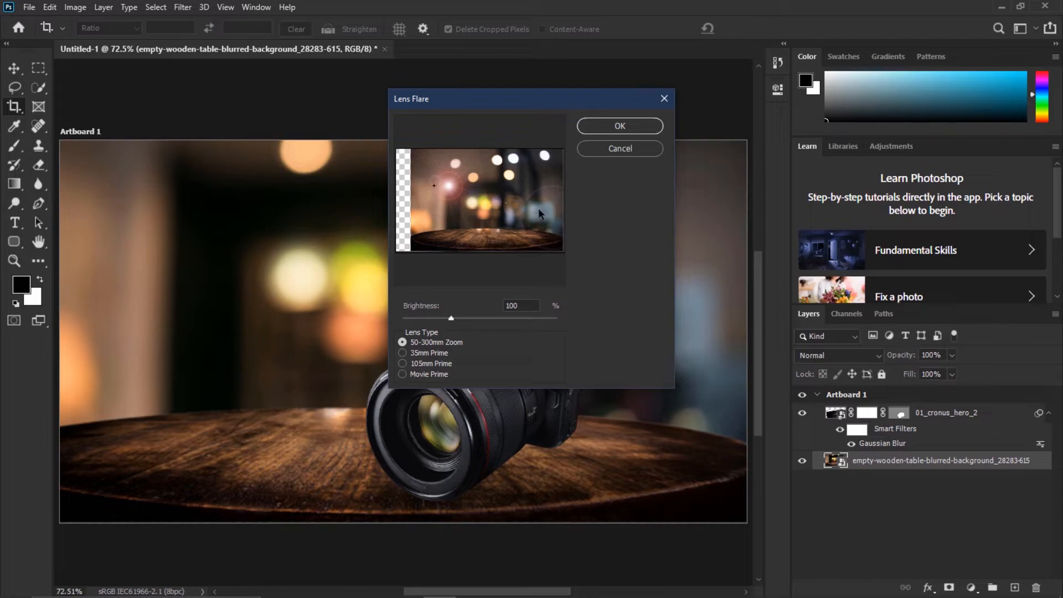
click(402, 363)
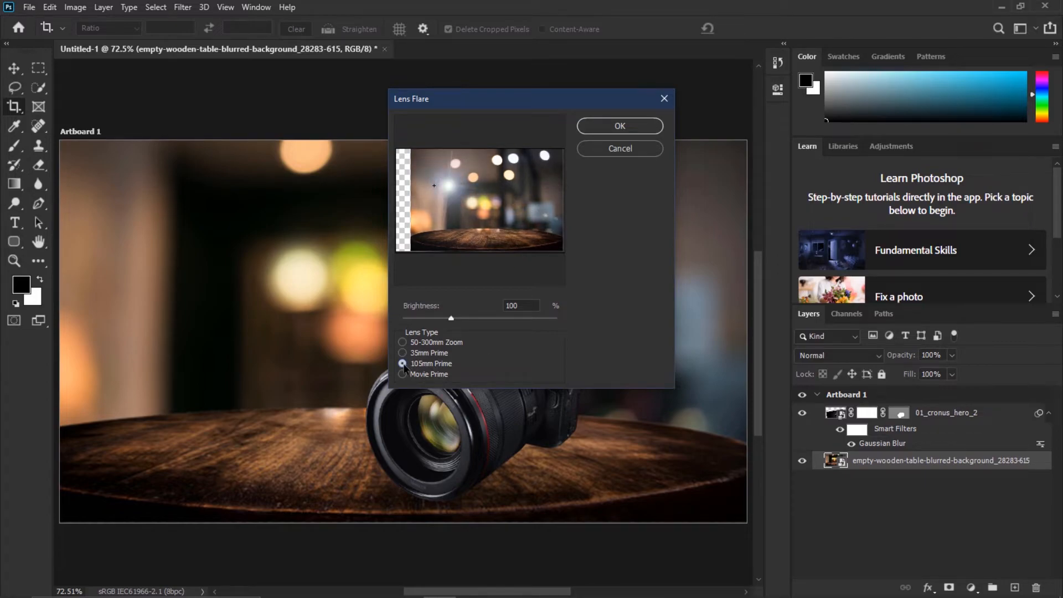
click(403, 357)
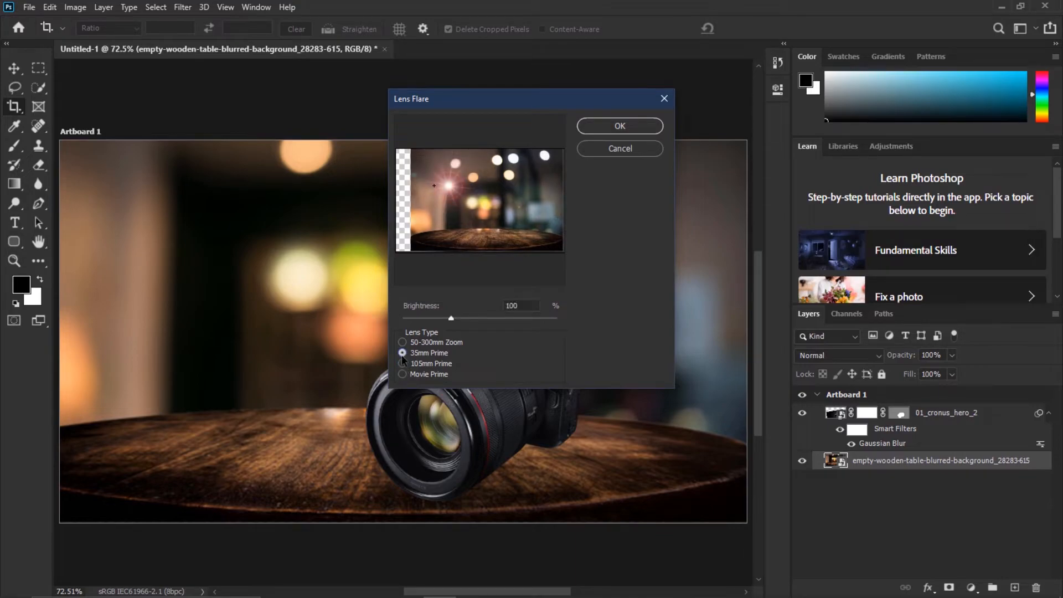
click(402, 363)
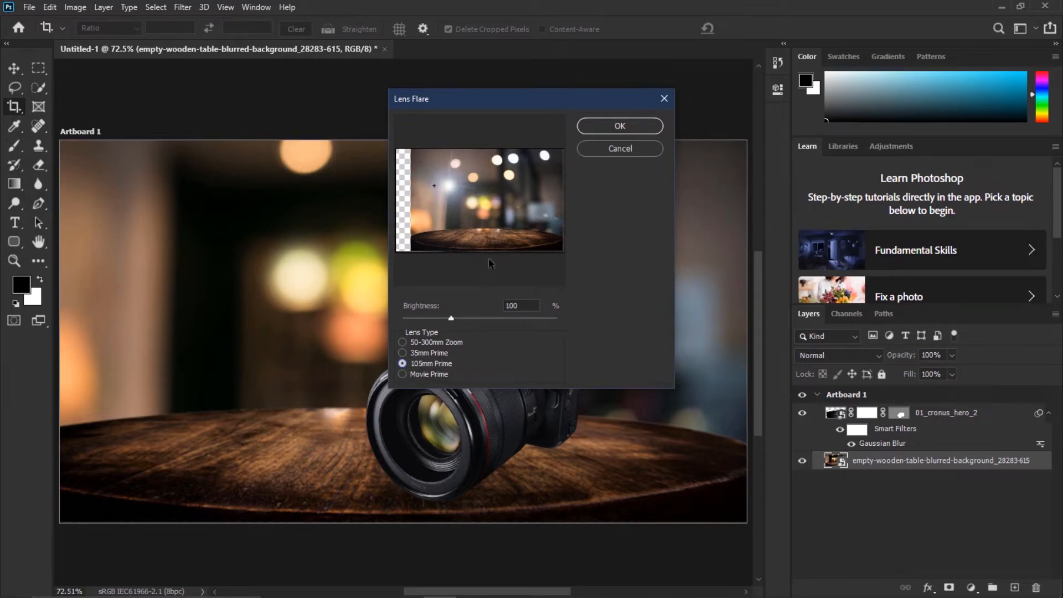
drag(451, 321, 460, 323)
drag(444, 183, 408, 190)
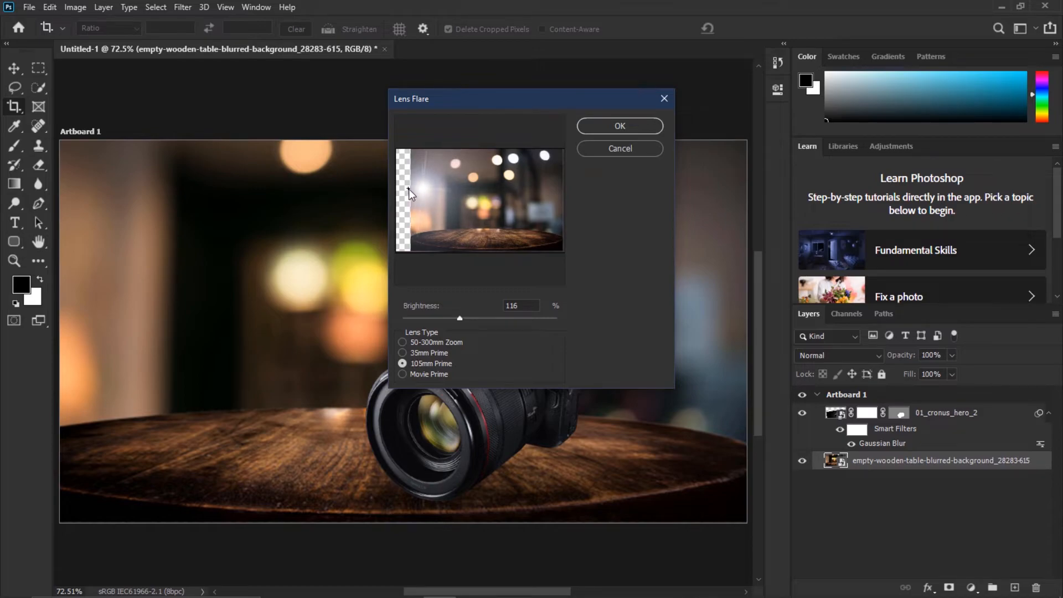
click(617, 127)
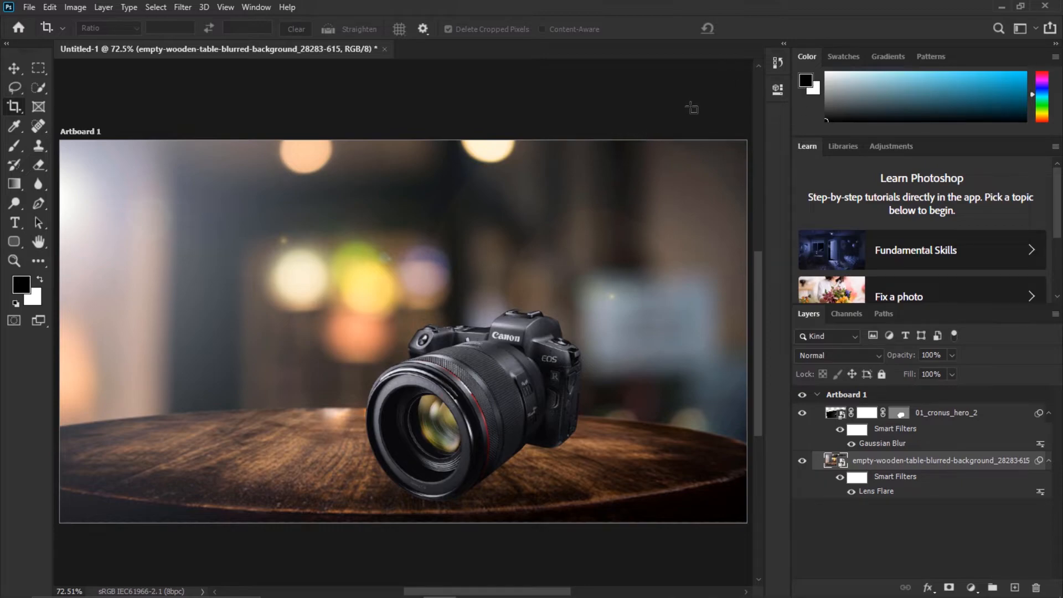
Edit the background's Lens Flare filter and move the flare centre slightly up and right, just inside the image's left edge
double_click(880, 491)
click(421, 186)
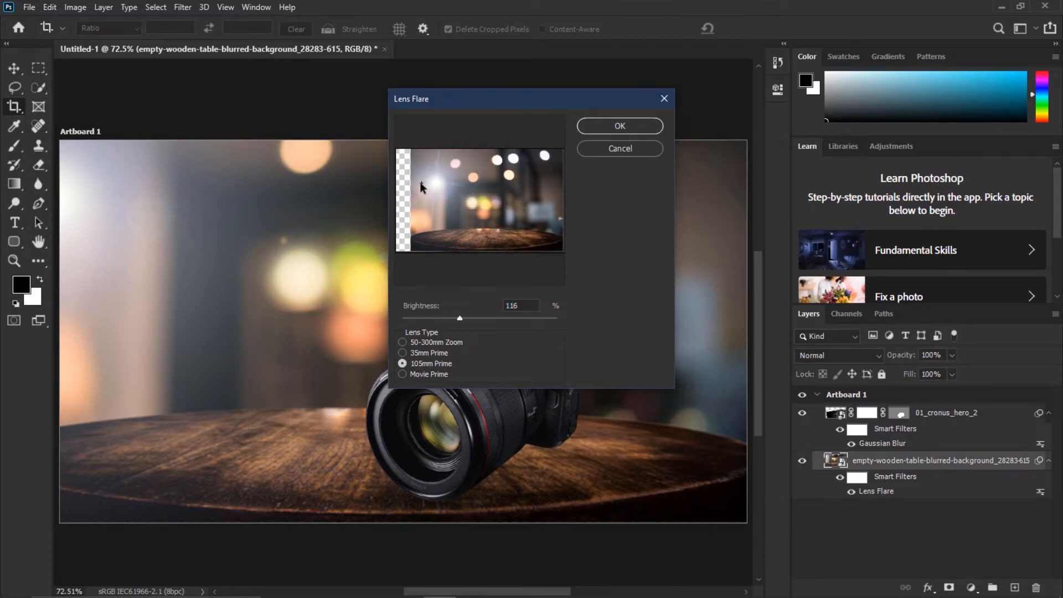
click(411, 184)
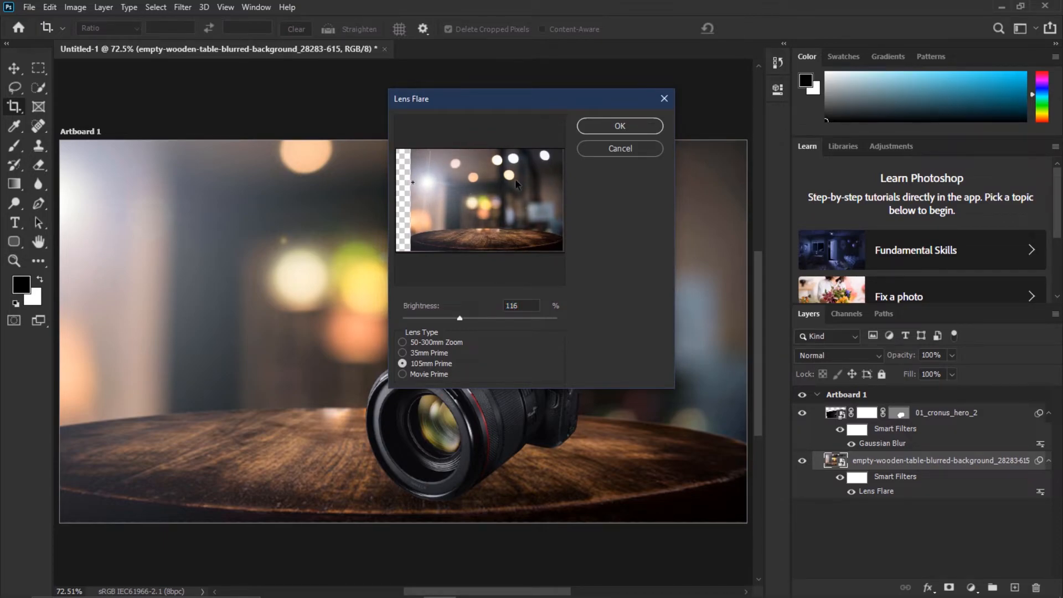
click(632, 129)
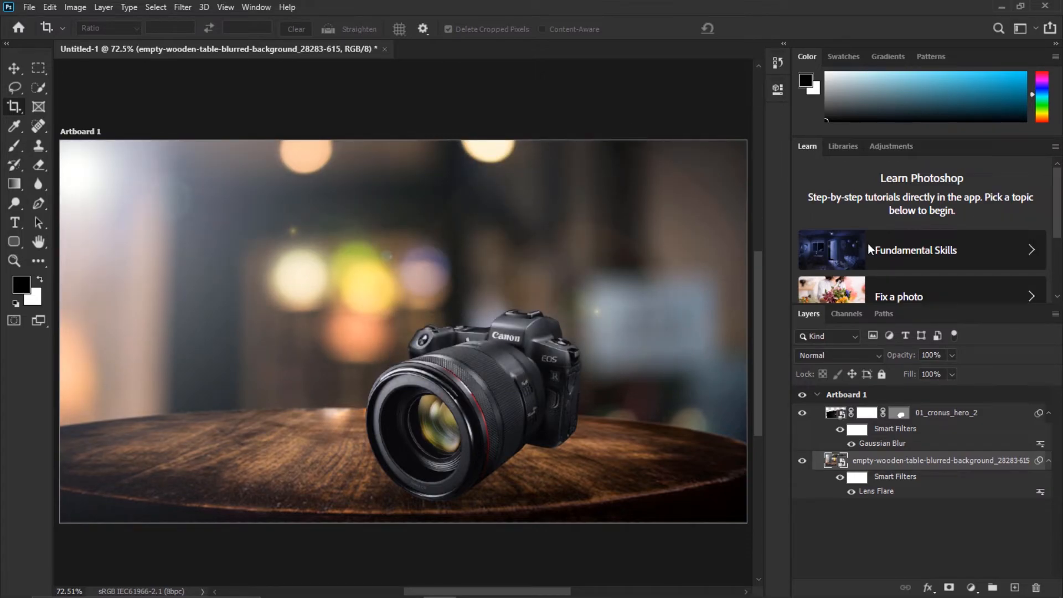
Convert the masked and blurred 01_cronus_hero_2 layer to a new smart object
click(950, 418)
right_click(950, 418)
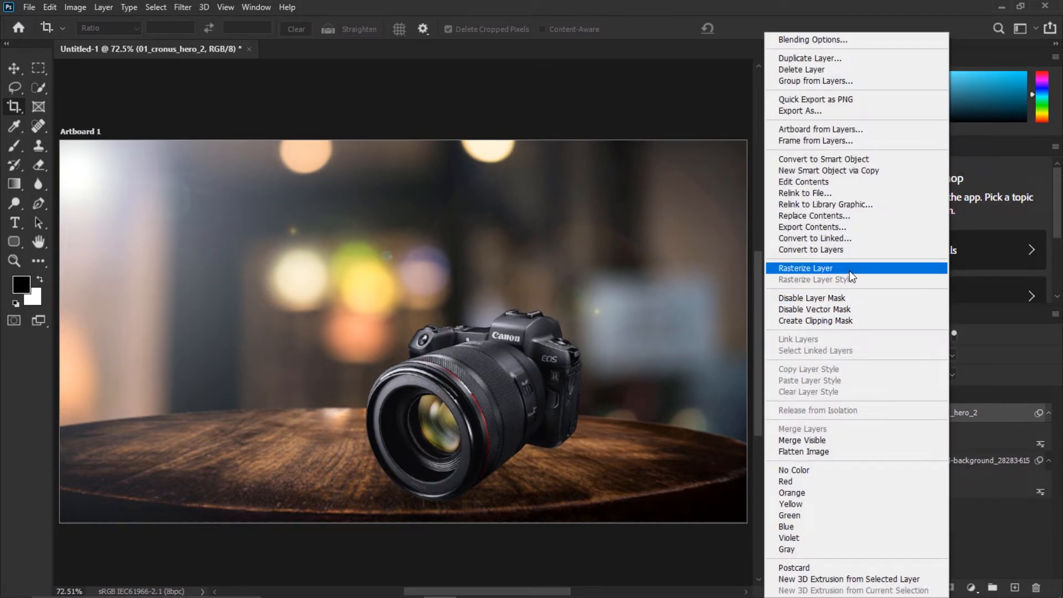
click(846, 159)
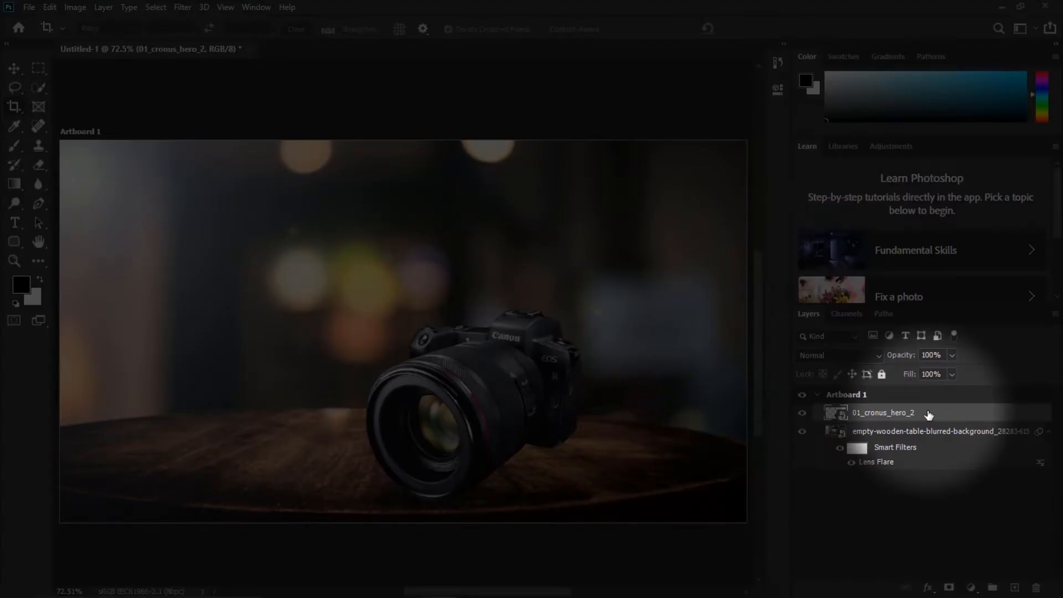
Add a Drop Shadow to the 01_cronus_hero_2 layer with 100% opacity, 131° angle, 18 px distance, 0% spread and 6 px size
right_click(903, 414)
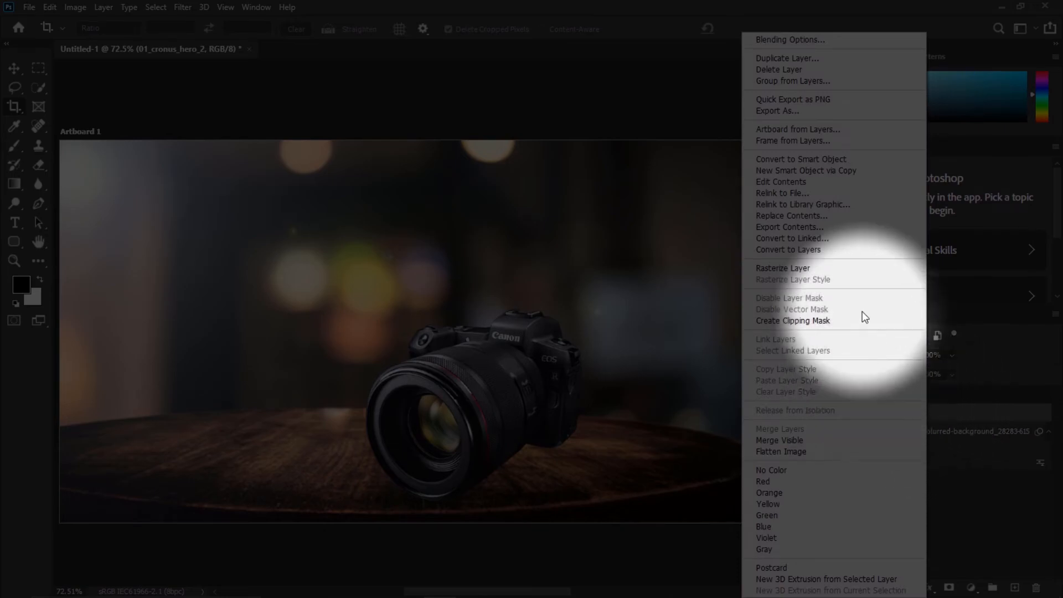
click(822, 41)
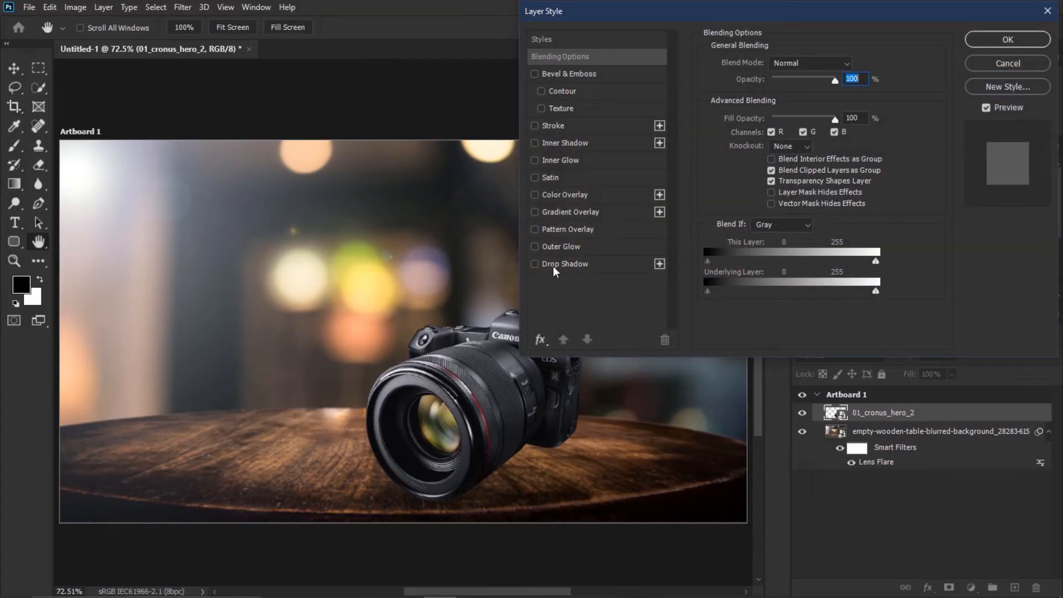
click(534, 264)
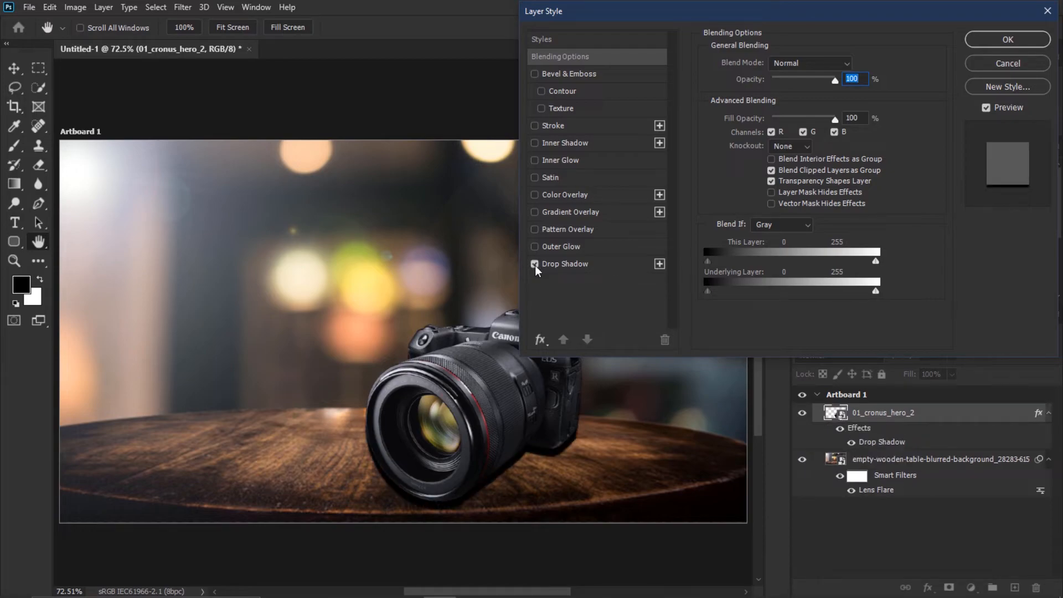
click(568, 264)
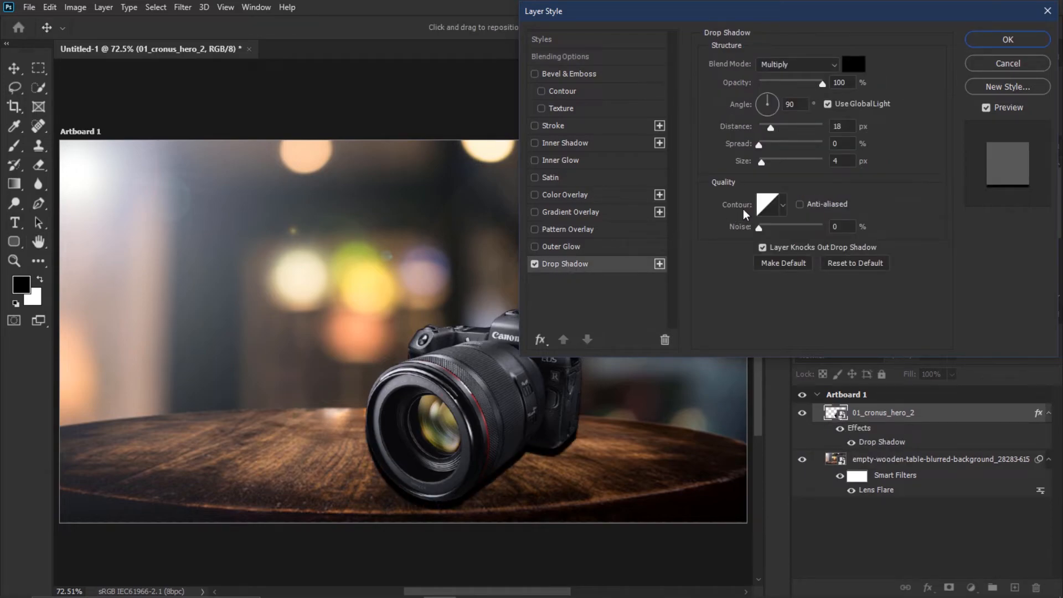
drag(823, 85, 822, 84)
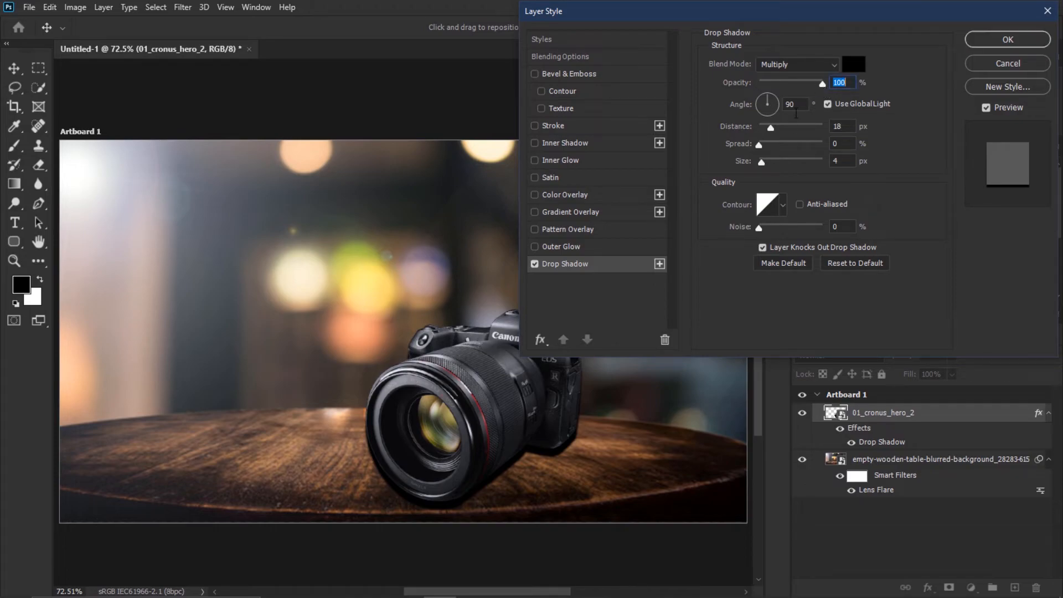
click(771, 129)
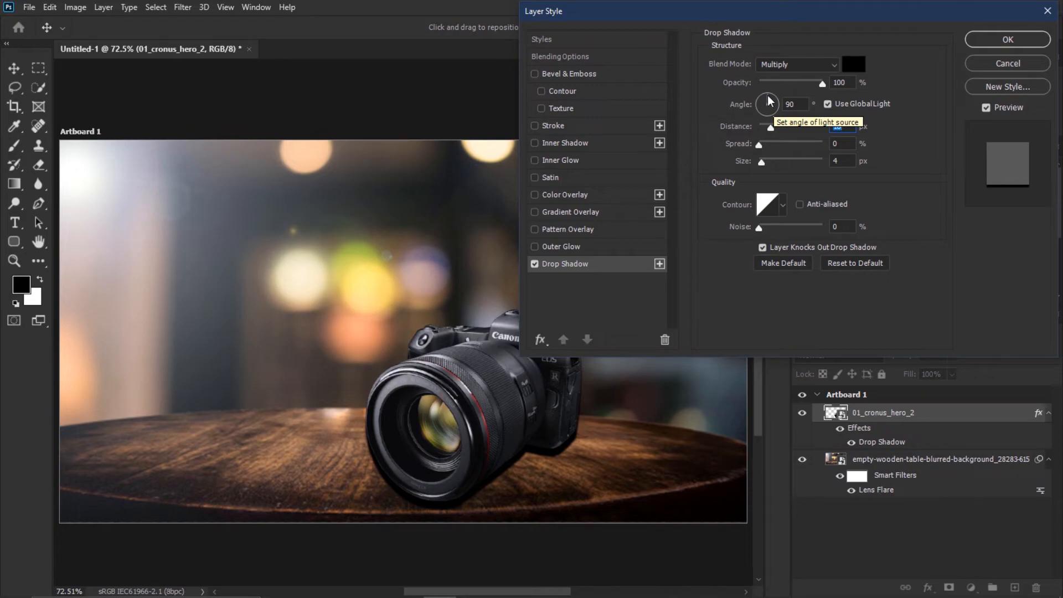
drag(768, 100, 762, 99)
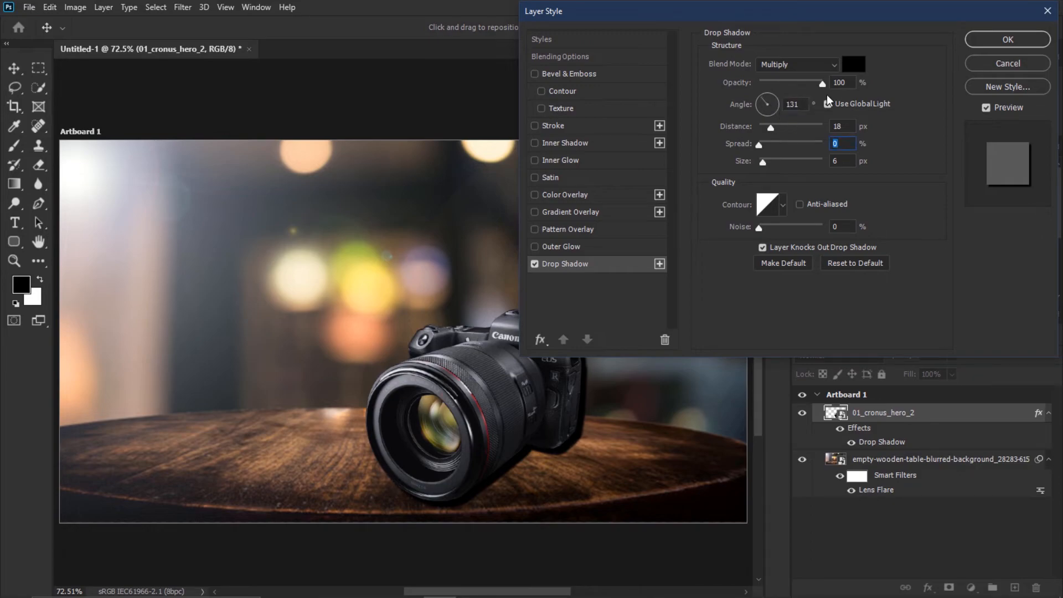
click(1007, 40)
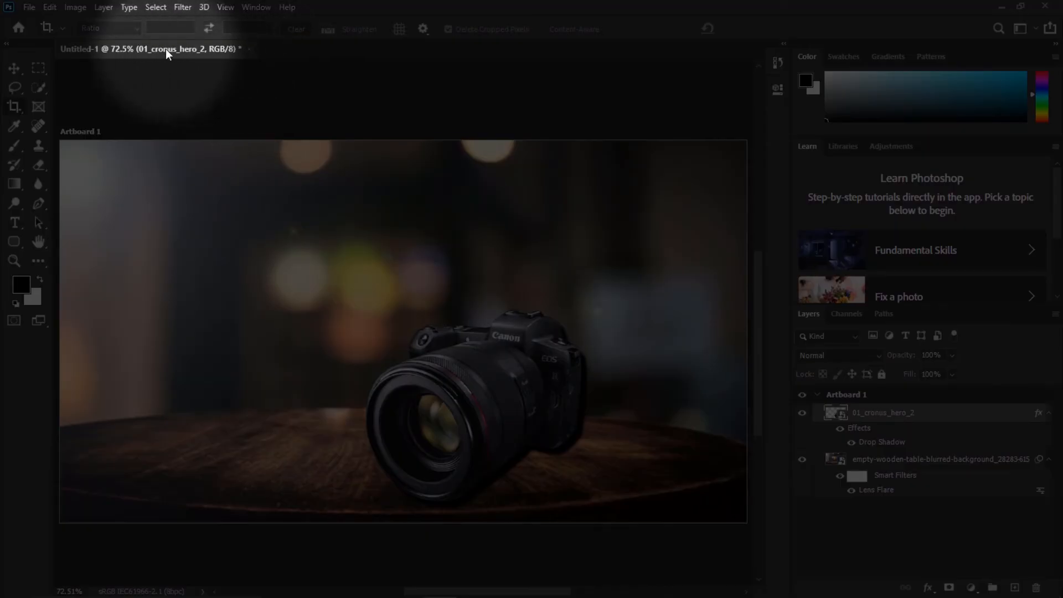
Separate the camera's drop shadow effect from 01_cronus_hero_2 into its own layer
click(98, 6)
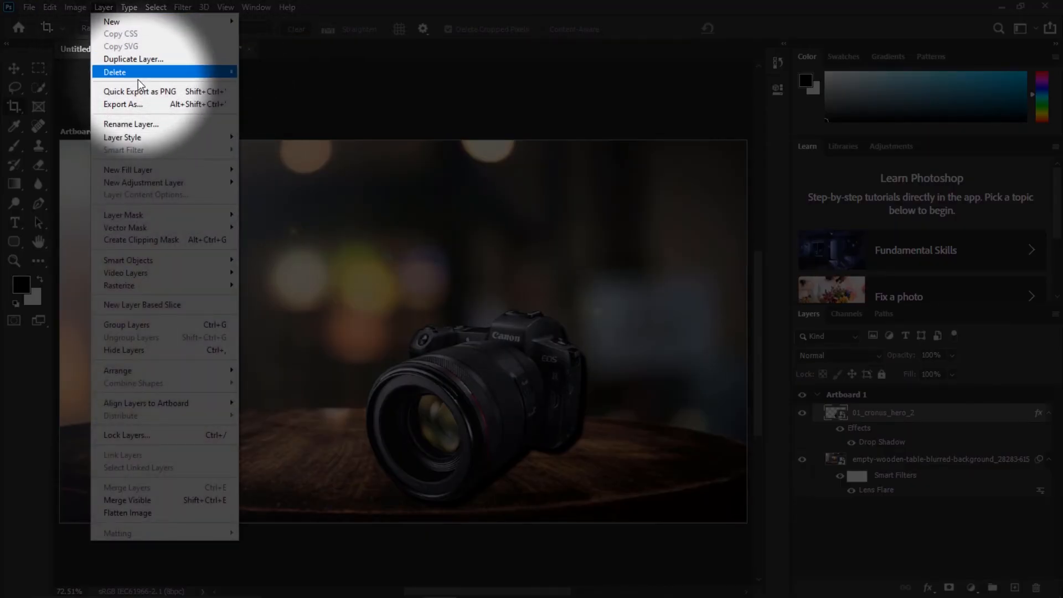
mouse_move(160, 137)
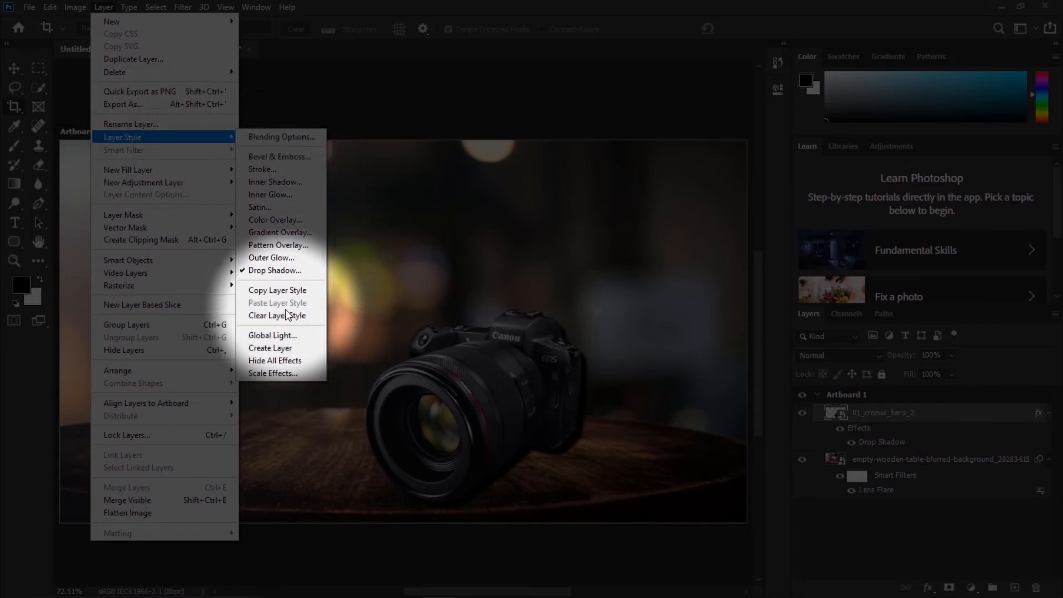
click(284, 349)
click(487, 228)
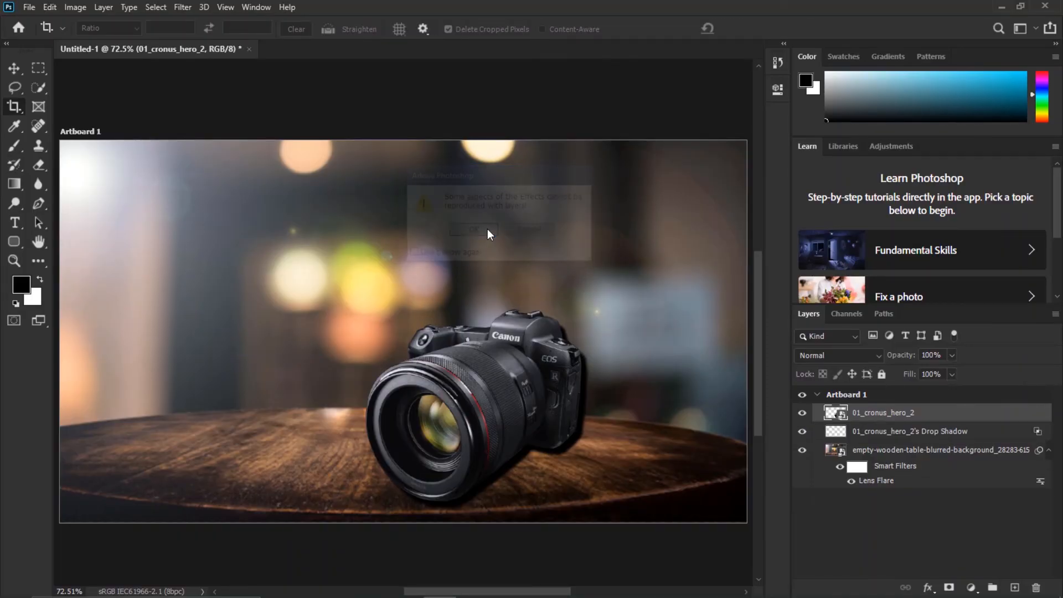
Nudge the separated drop shadow layer slightly with Free Transform, keeping it close behind the camera's lower edges
mouse_move(576, 434)
mouse_down()
mouse_move(591, 429)
mouse_move(564, 427)
mouse_move(586, 427)
mouse_move(579, 435)
mouse_up()
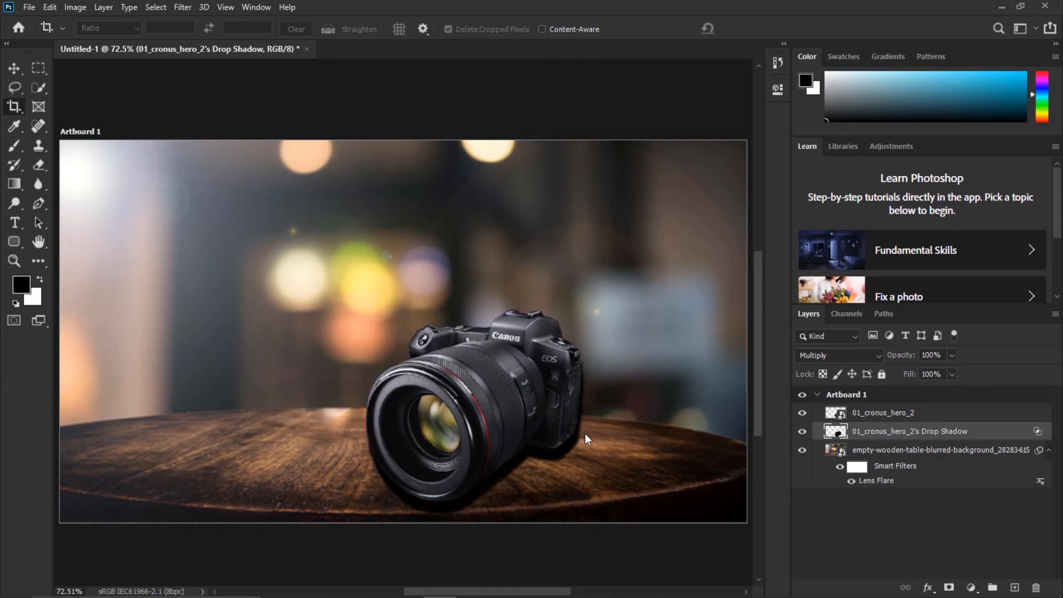
key(ctrl+t)
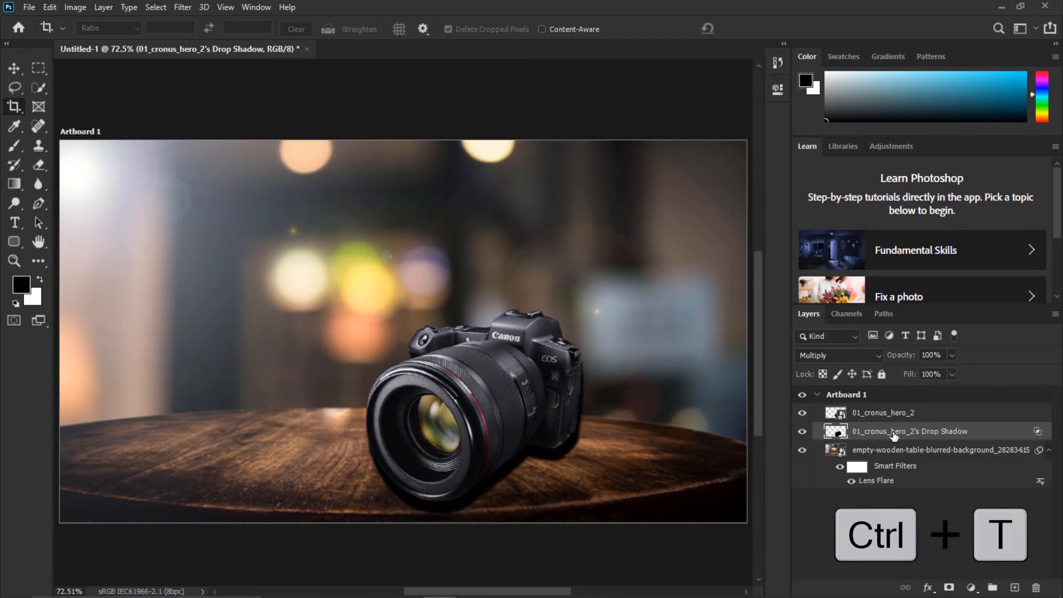
drag(545, 358, 546, 356)
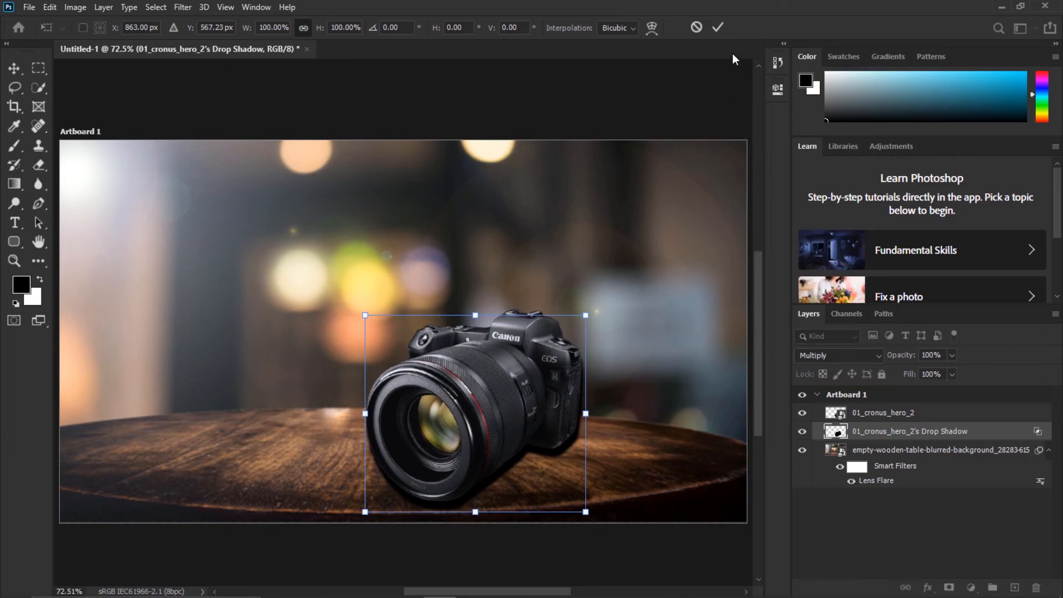
click(718, 27)
key(c)
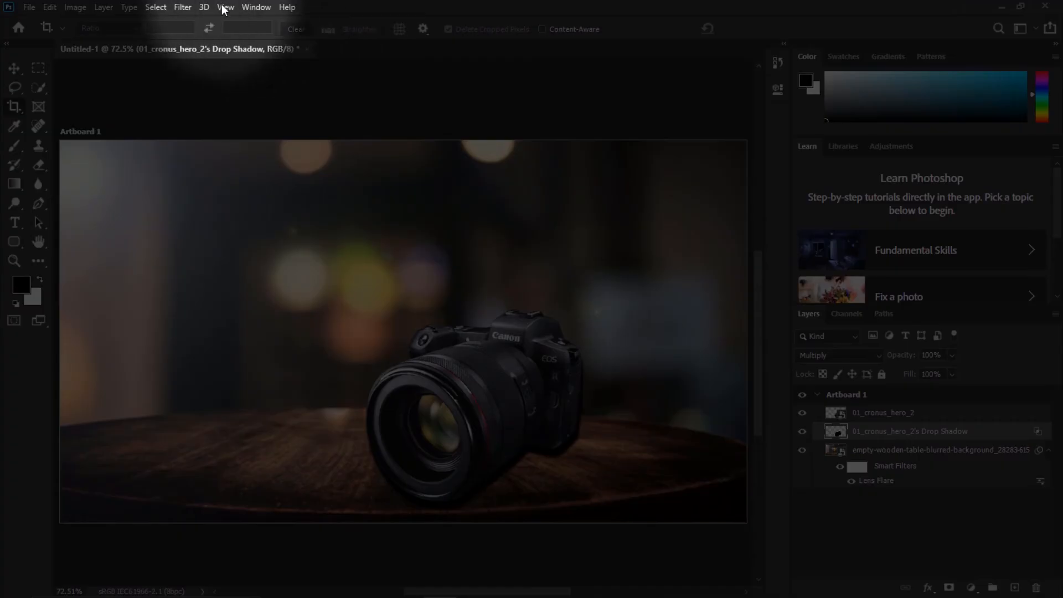
Apply a Field Blur of 15 px to the camera's separated drop shadow layer
click(180, 7)
mouse_move(237, 162)
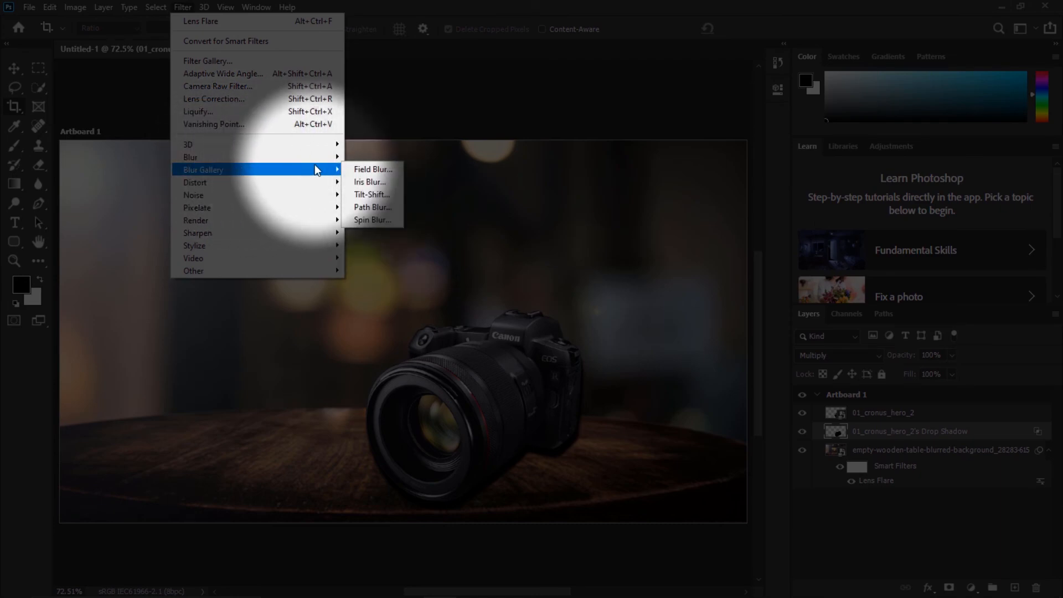
click(369, 170)
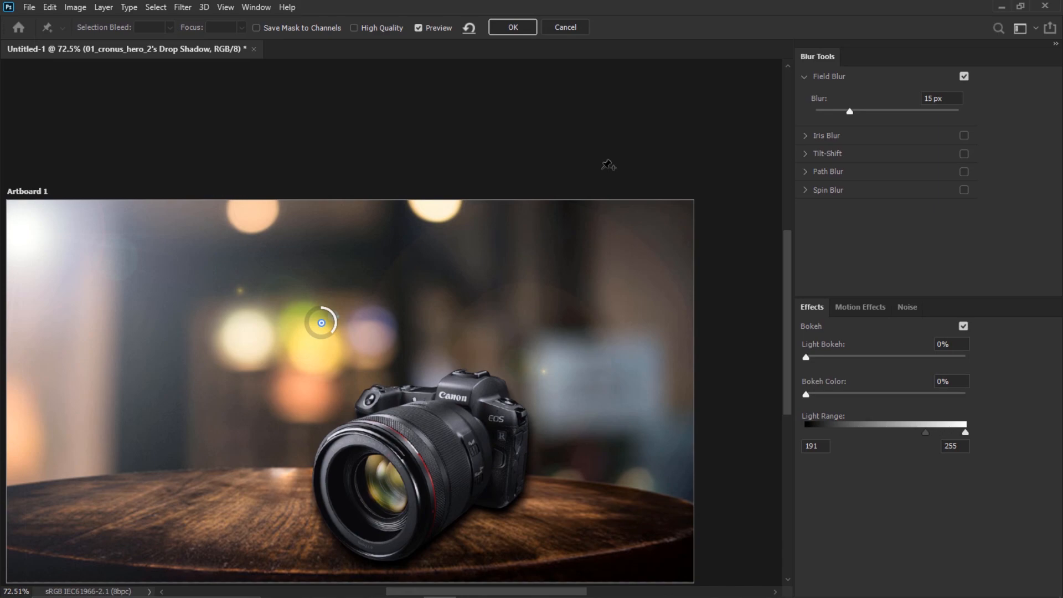
scroll(607, 165, up, 1)
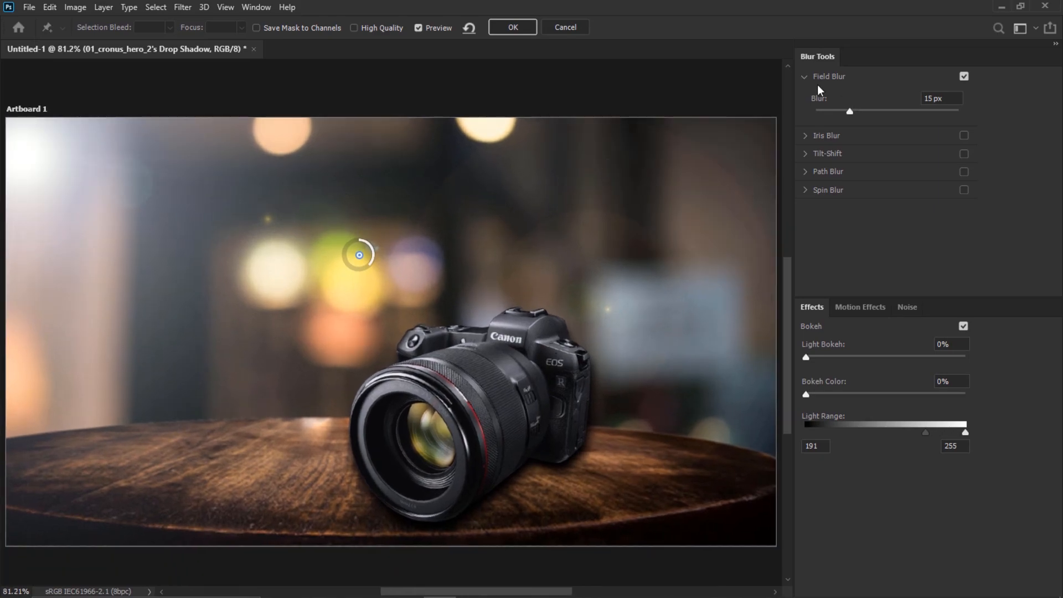
click(849, 112)
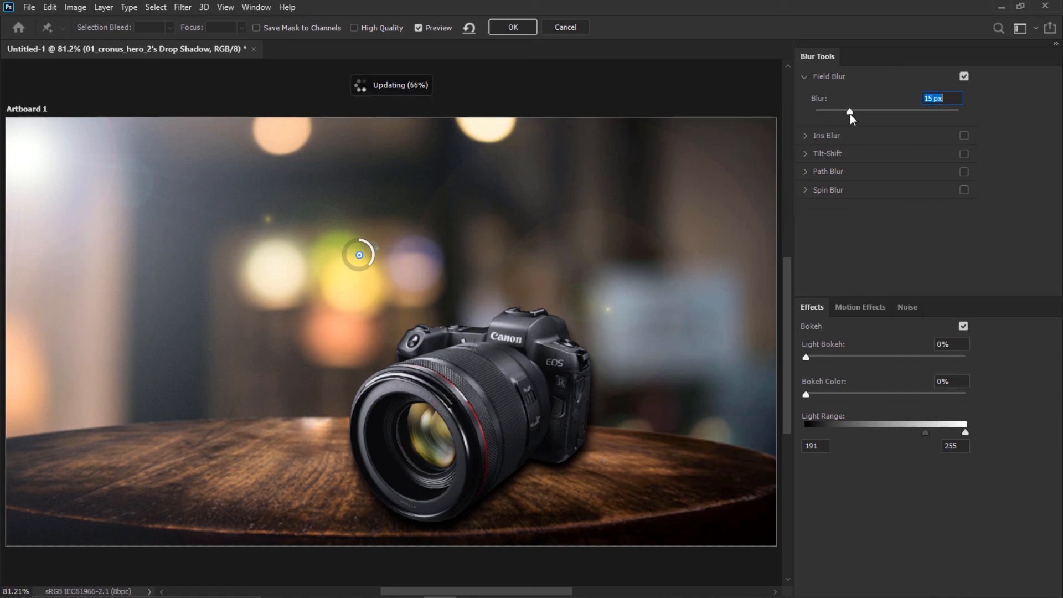
click(513, 28)
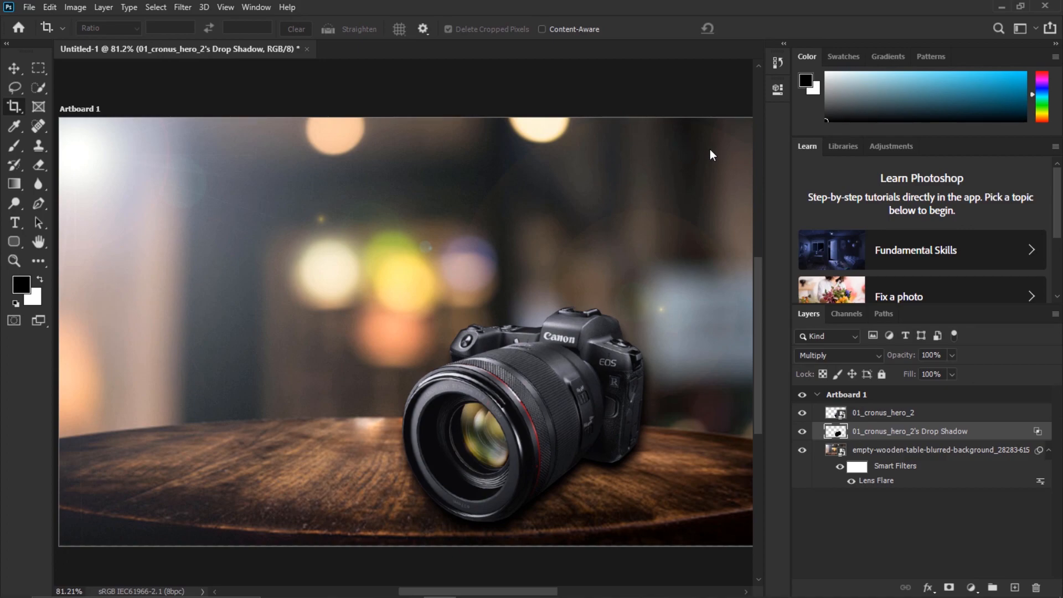
scroll(709, 149, down, 2)
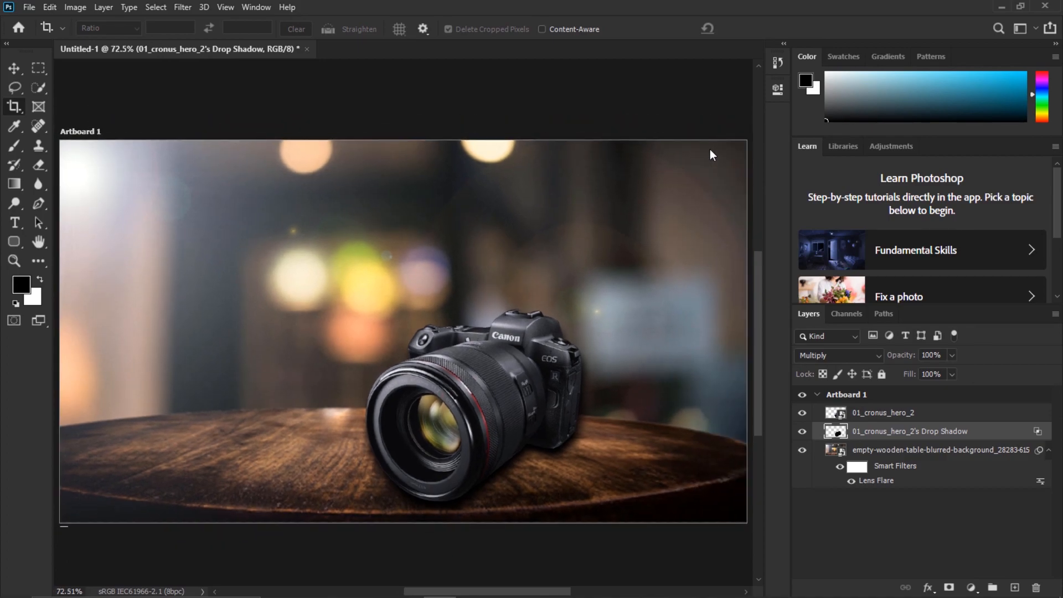